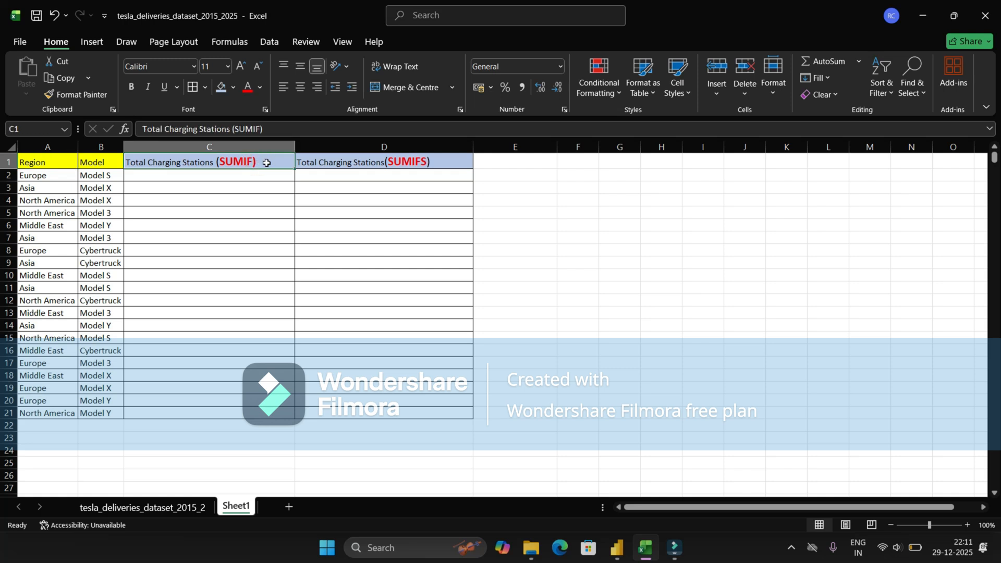
# Step: Start a SUMIF in C2 using the data sheet's Region column as the range
pyautogui.click(403, 158)
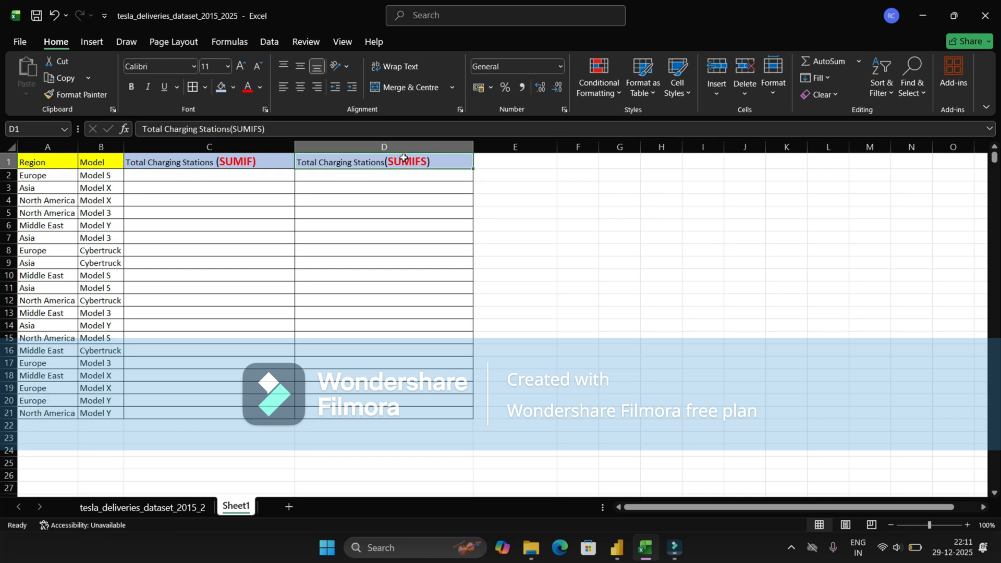
pyautogui.click(259, 161)
pyautogui.click(384, 161)
pyautogui.click(218, 179)
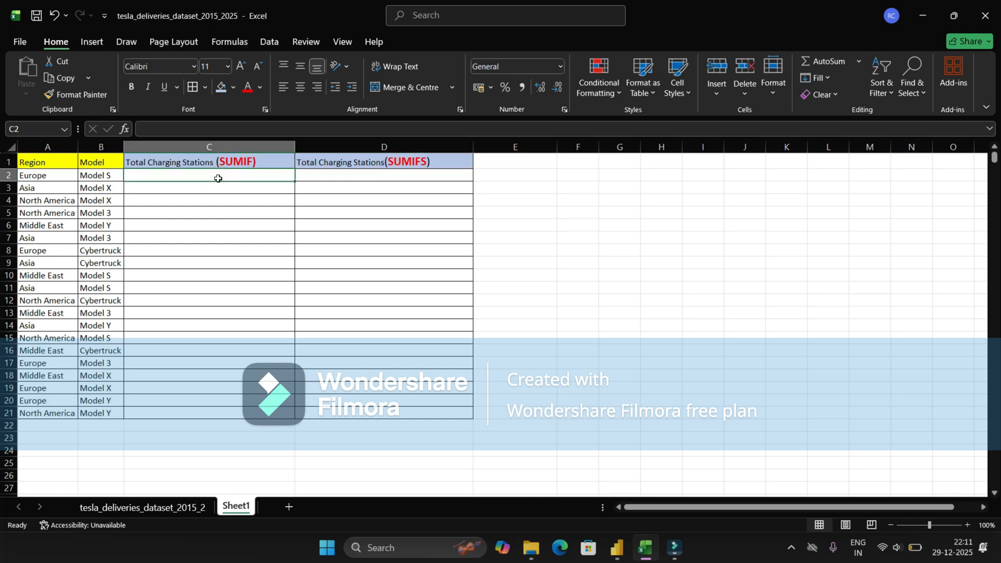
pyautogui.write('=SUM')
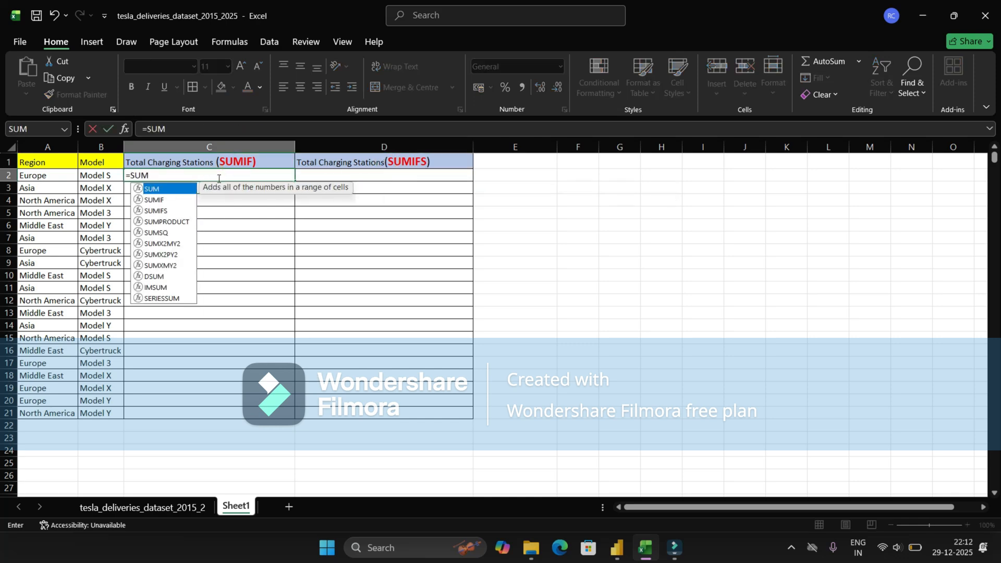
pyautogui.press('Down')
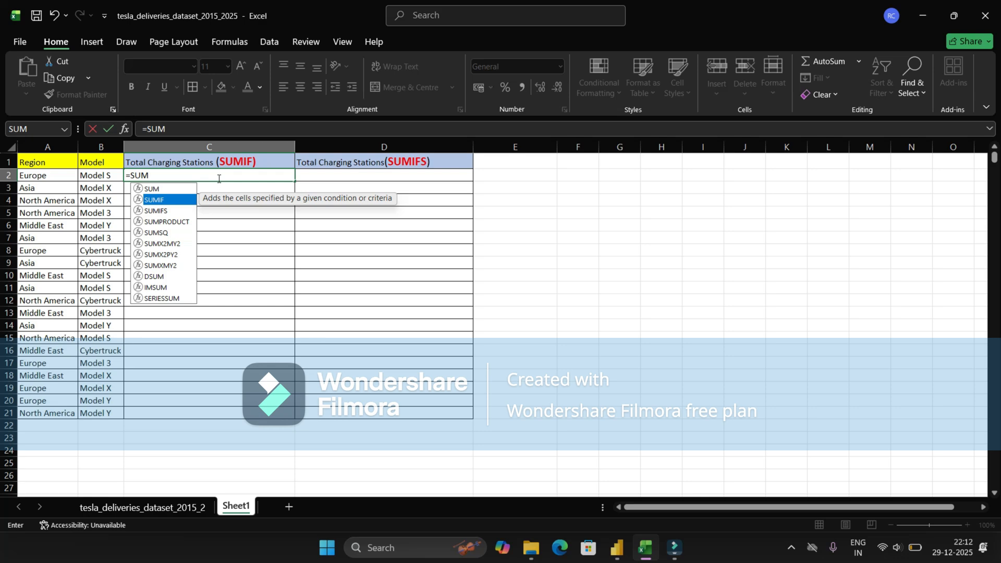
pyautogui.press('Tab')
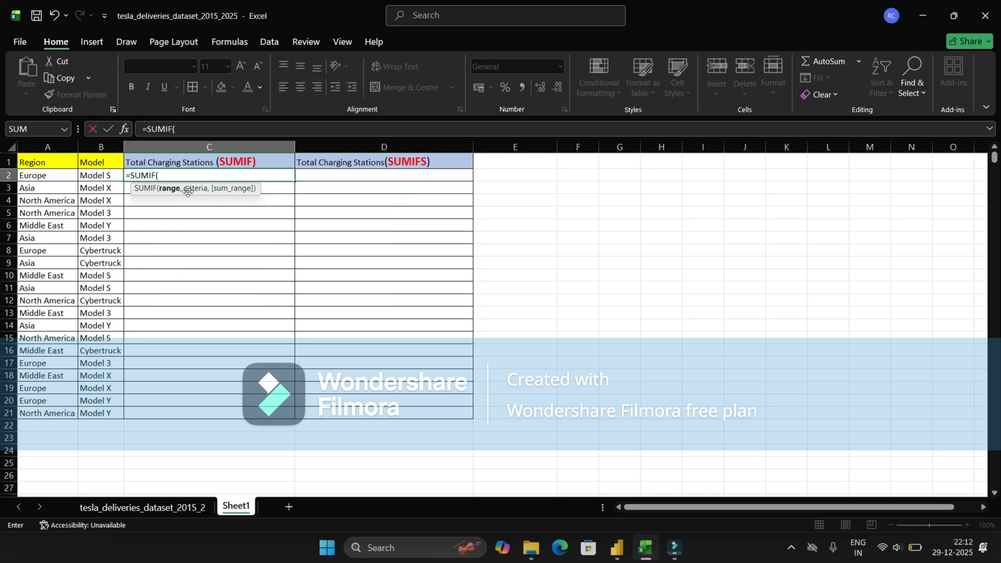
pyautogui.click(194, 509)
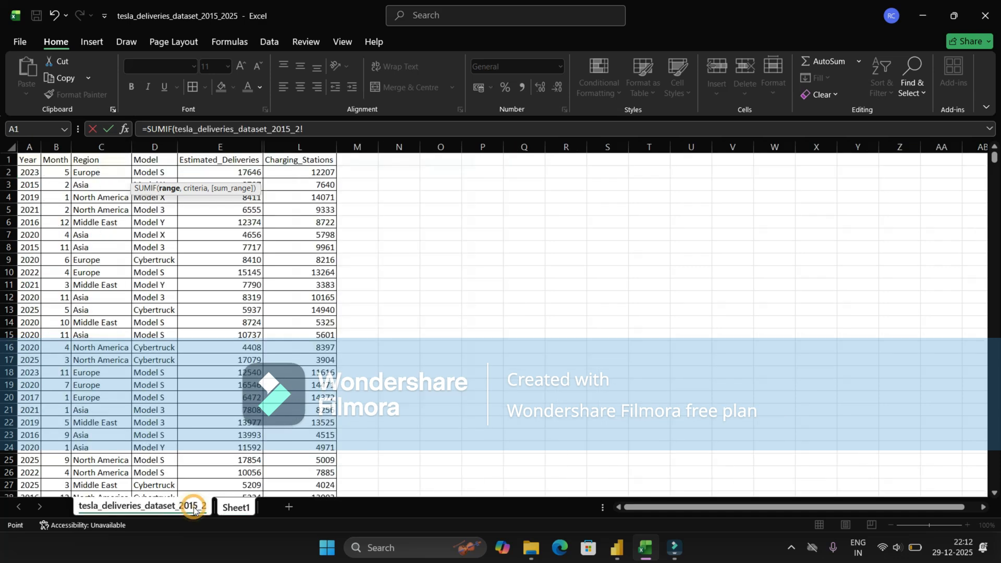
pyautogui.click(90, 148)
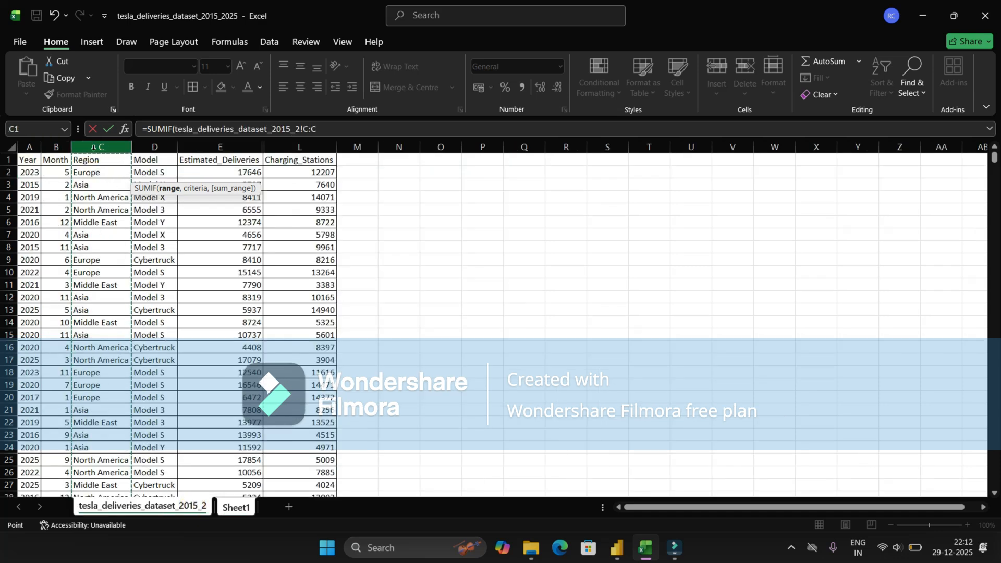
pyautogui.write(',')
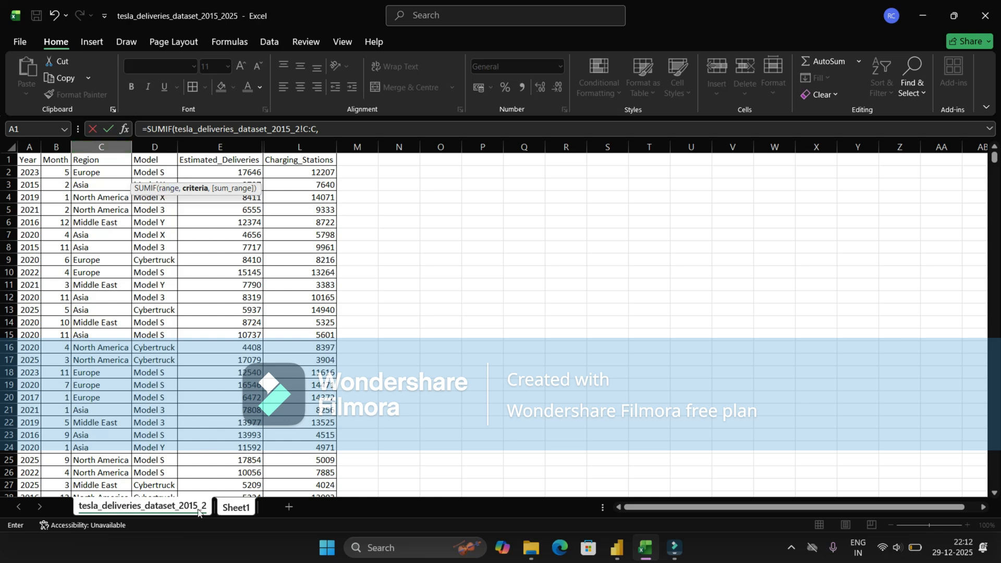
# Step: Add Sheet1 column A as criteria and Charging_Stations as sum range, then enter it
pyautogui.click(233, 508)
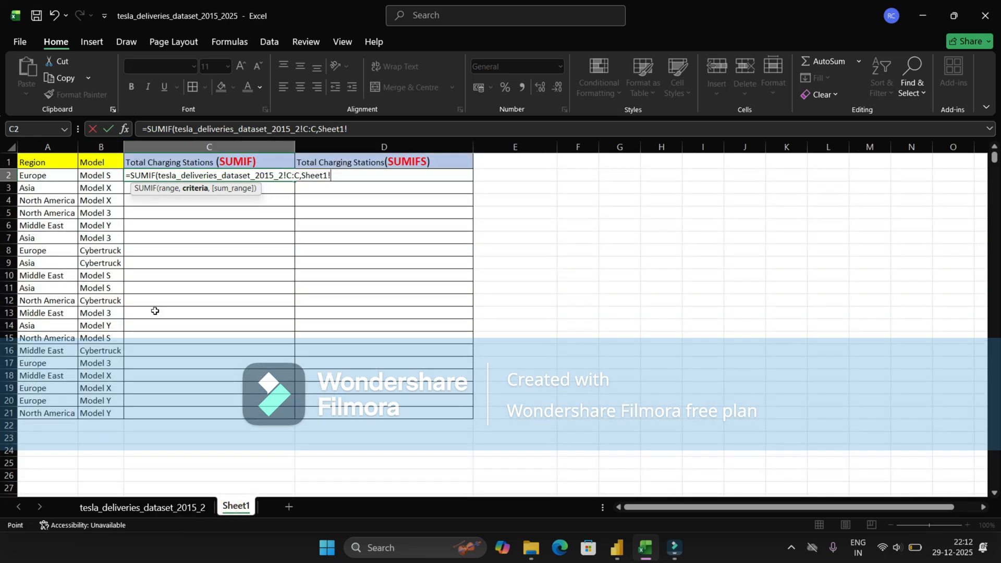
pyautogui.click(56, 147)
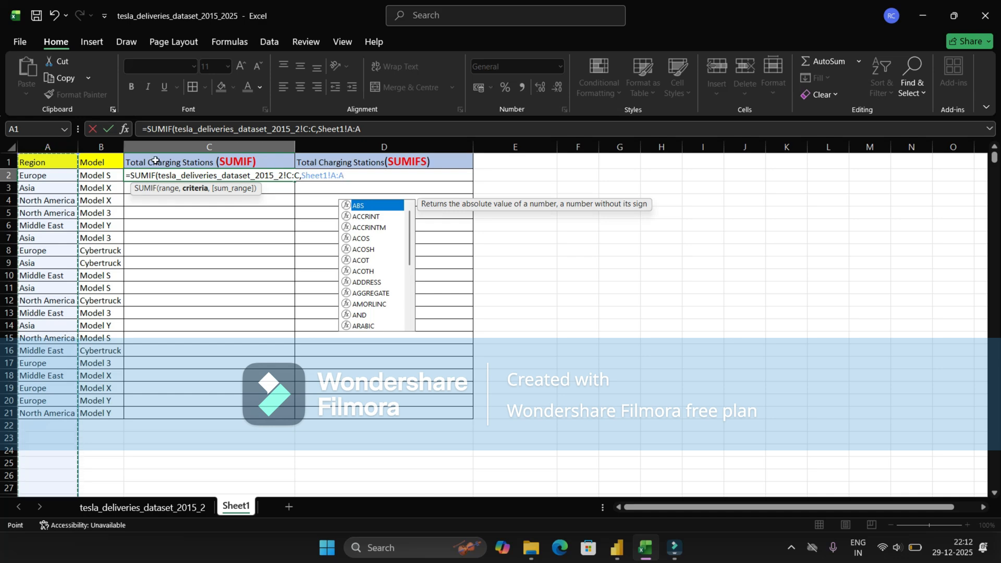
pyautogui.write(',')
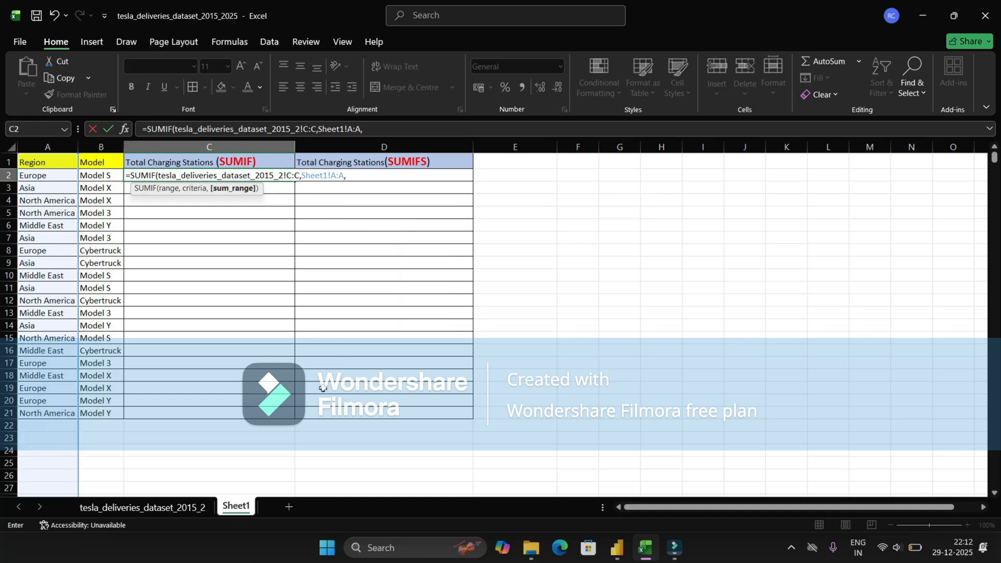
pyautogui.click(183, 505)
pyautogui.click(319, 148)
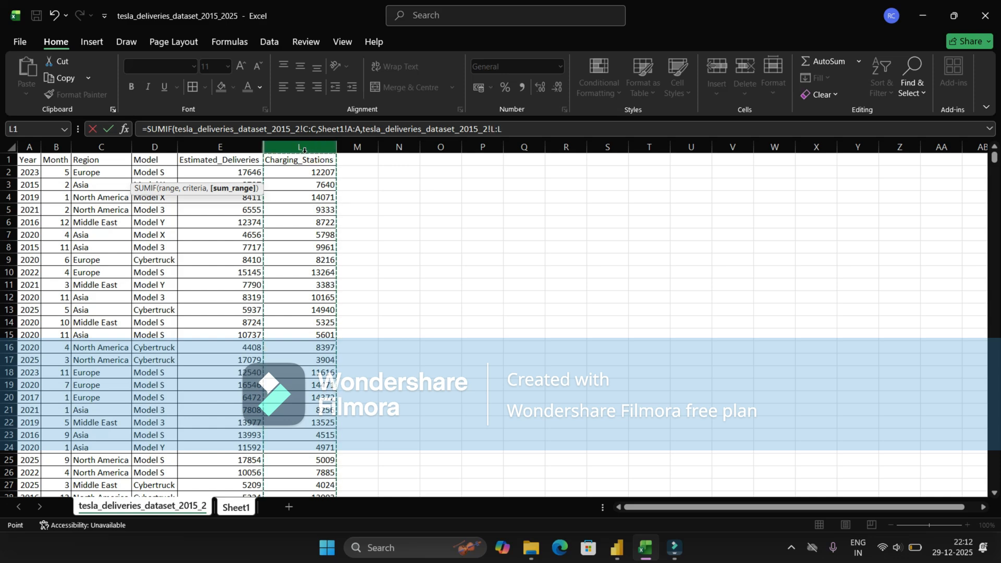
pyautogui.write(')')
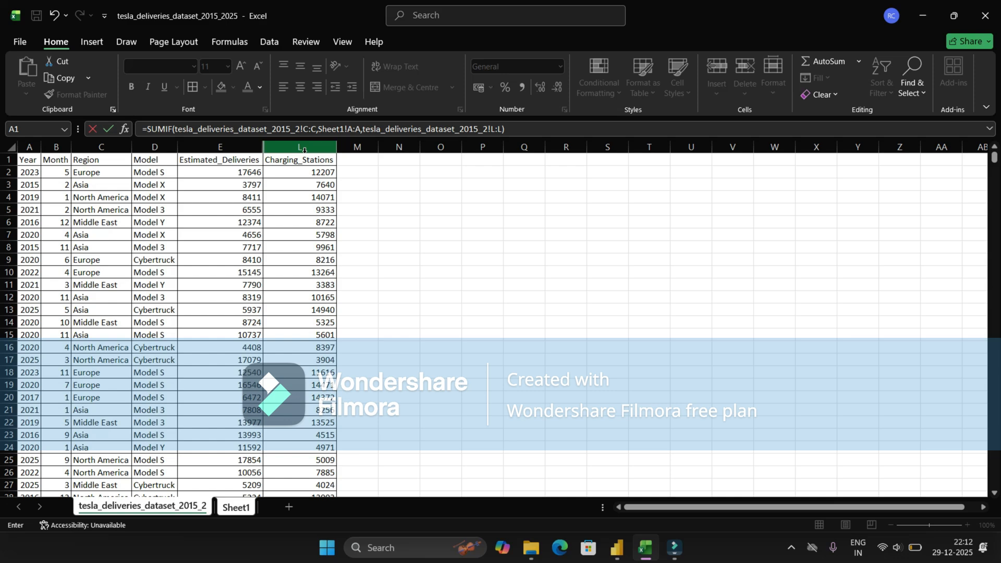
pyautogui.press('Return')
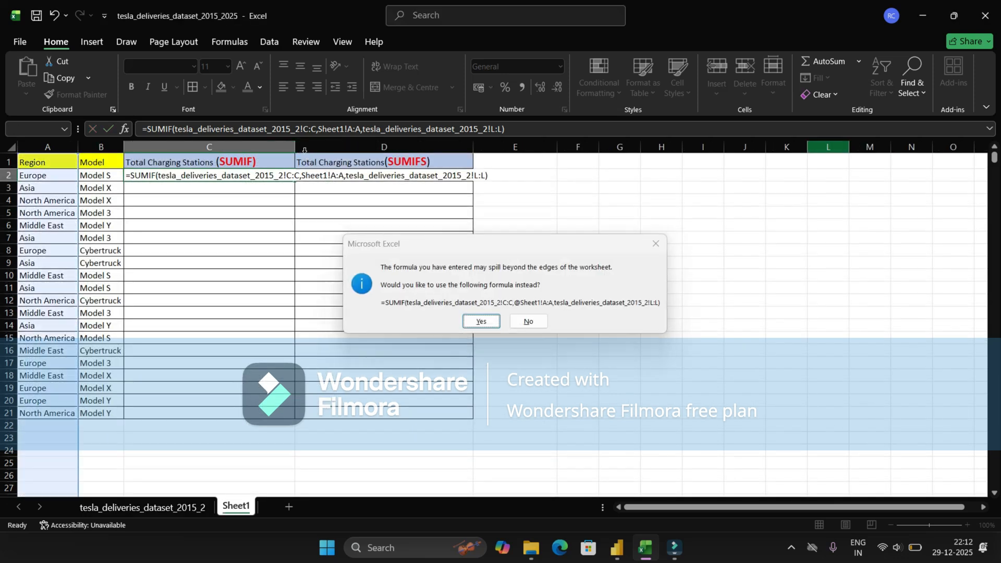
# Step: Accept the @ SUMIF version and paste it down C2:C21, giving Europe 5959134, Asia 5822978
pyautogui.press('Return')
pyautogui.press('Up')
pyautogui.hotkey('ctrl', 'c')
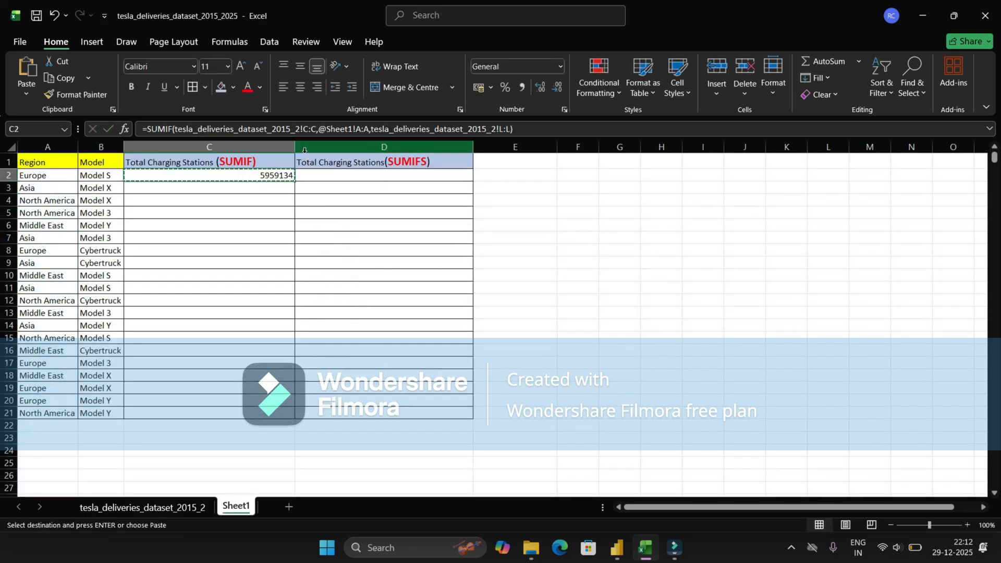
pyautogui.press('Left')
pyautogui.hotkey('ctrl', 'Down')
pyautogui.press('Right')
pyautogui.hotkey('ctrl', 'v')
pyautogui.hotkey('ctrl', 'shift', 'Up')
pyautogui.hotkey('ctrl', 'v')
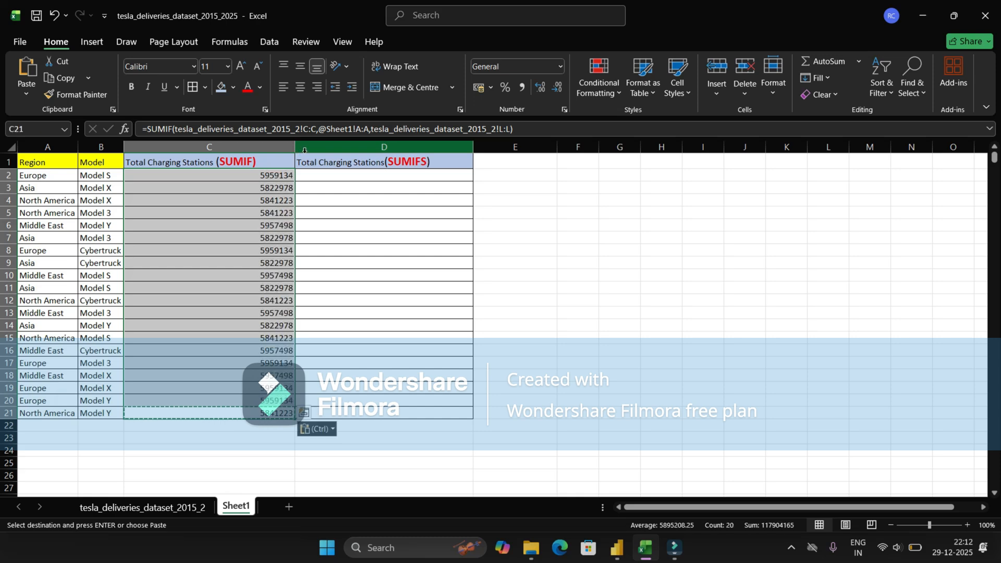
pyautogui.hotkey('ctrl', 'Up')
pyautogui.press('Down')
pyautogui.press('Right')
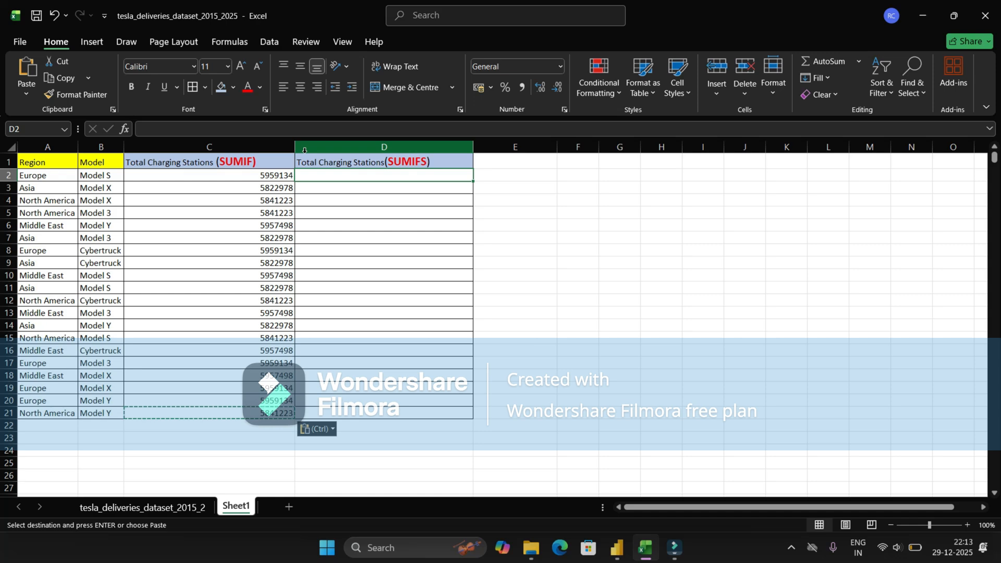
# Step: Start a SUMIFS in D2 summing Charging_Stations with the data sheet's Region as first criteria range
pyautogui.write('=SUM')
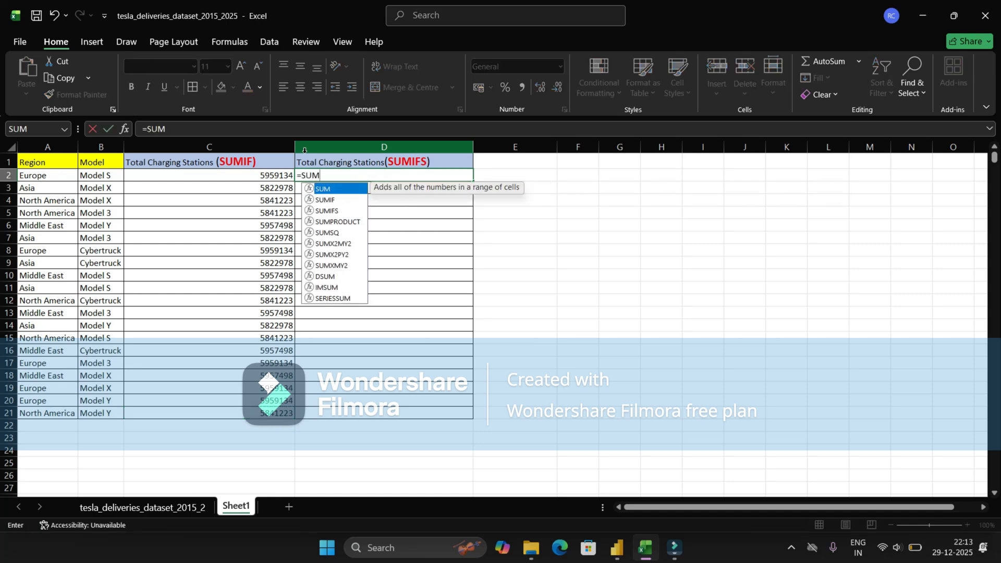
pyautogui.write('IFS(')
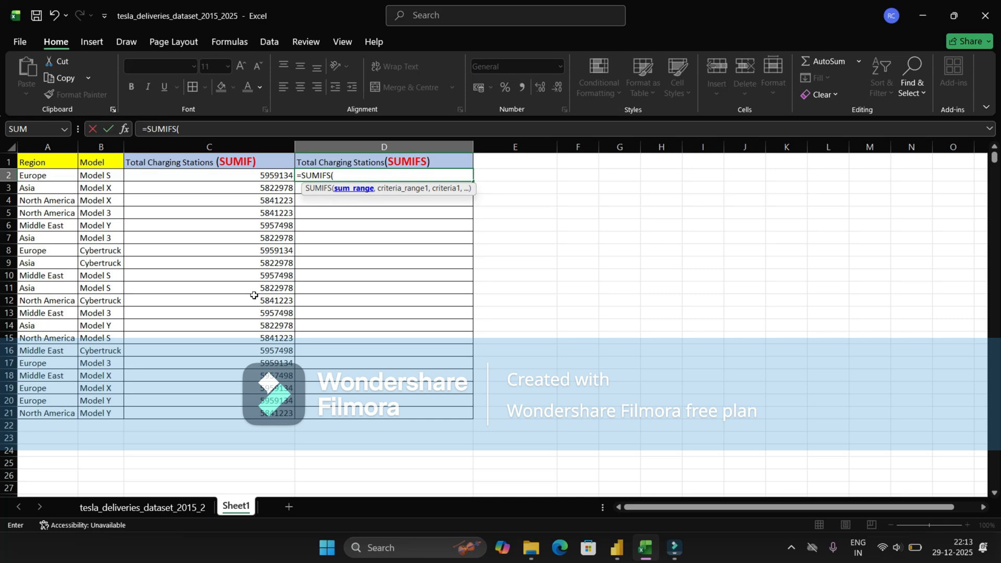
pyautogui.click(169, 507)
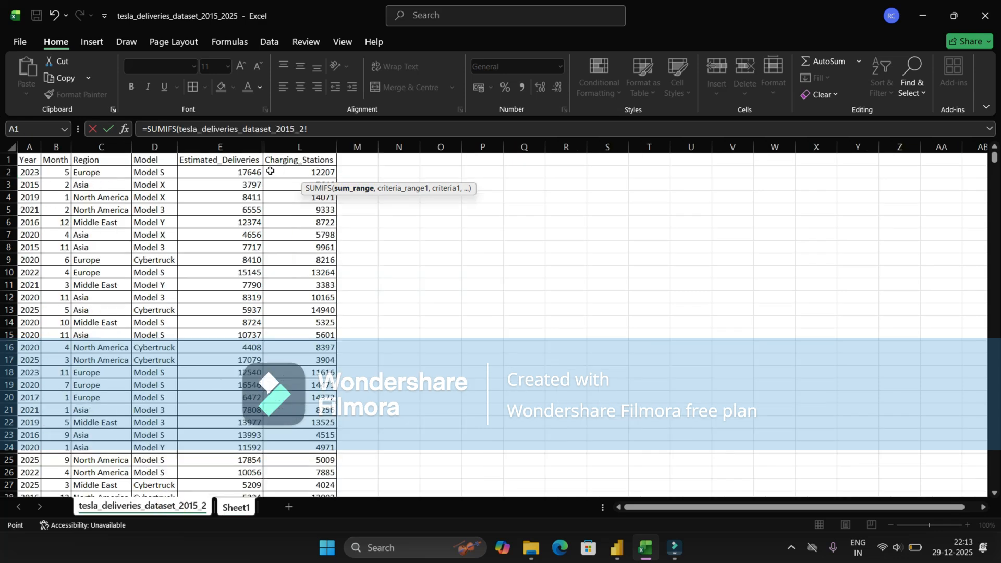
pyautogui.click(298, 147)
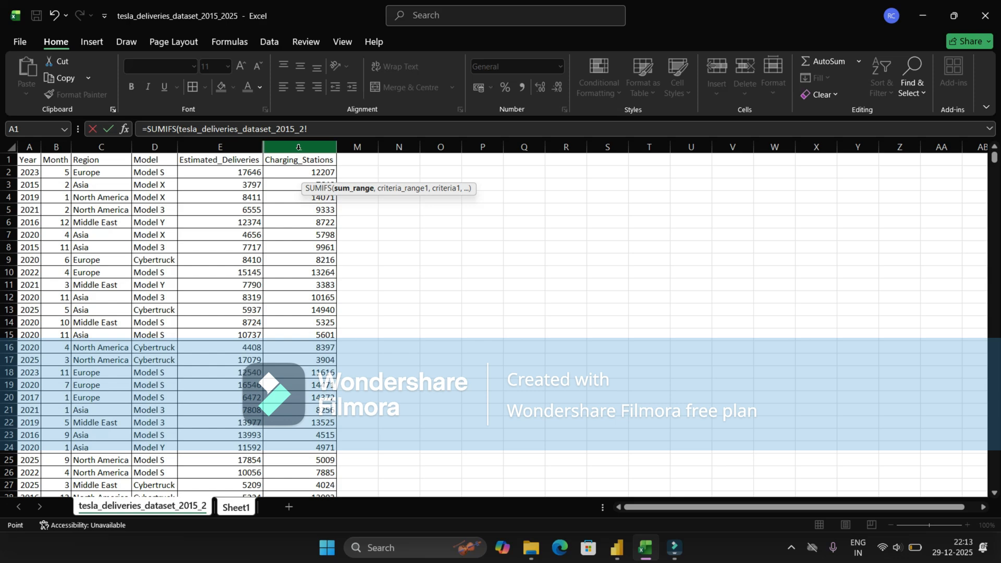
pyautogui.click(298, 147)
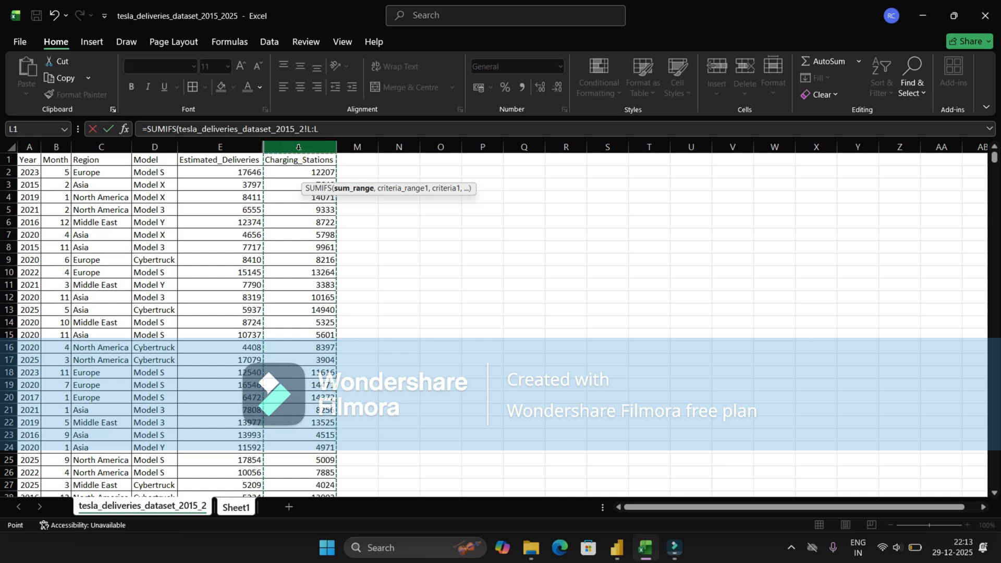
pyautogui.write(',')
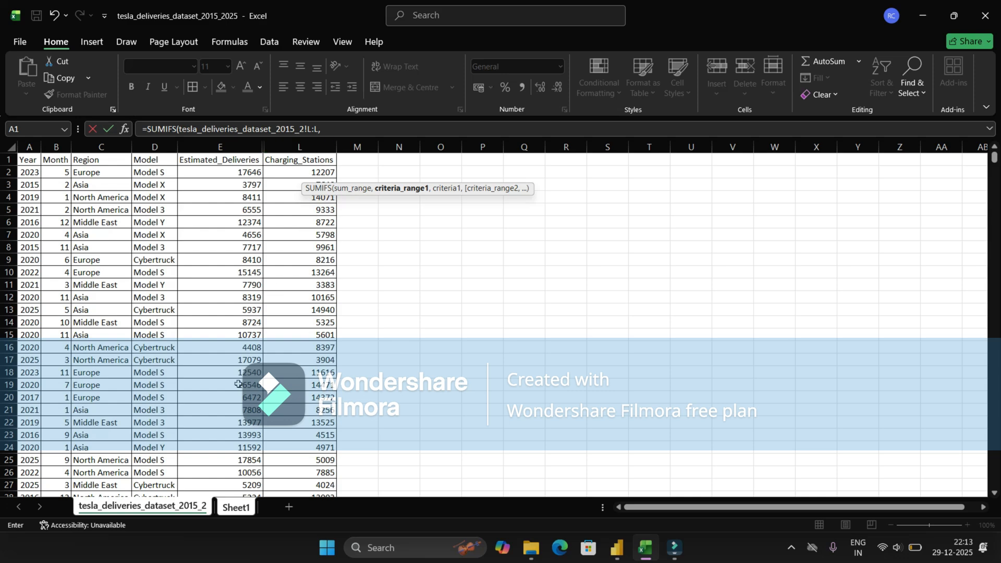
pyautogui.click(89, 148)
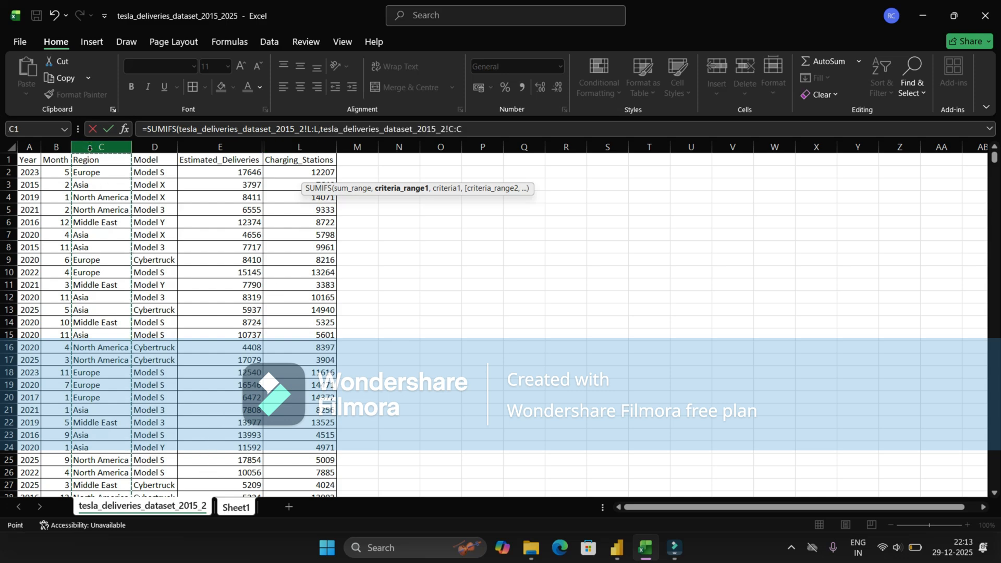
pyautogui.write(',')
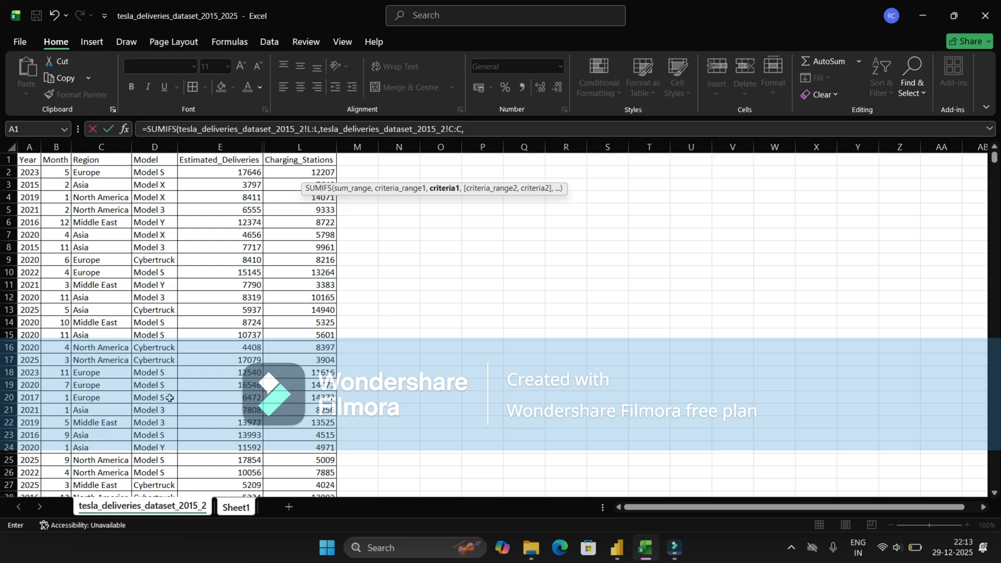
# Step: Match Region to Sheet1 column A and Model to Sheet1 column B, then enter the formula
pyautogui.click(236, 507)
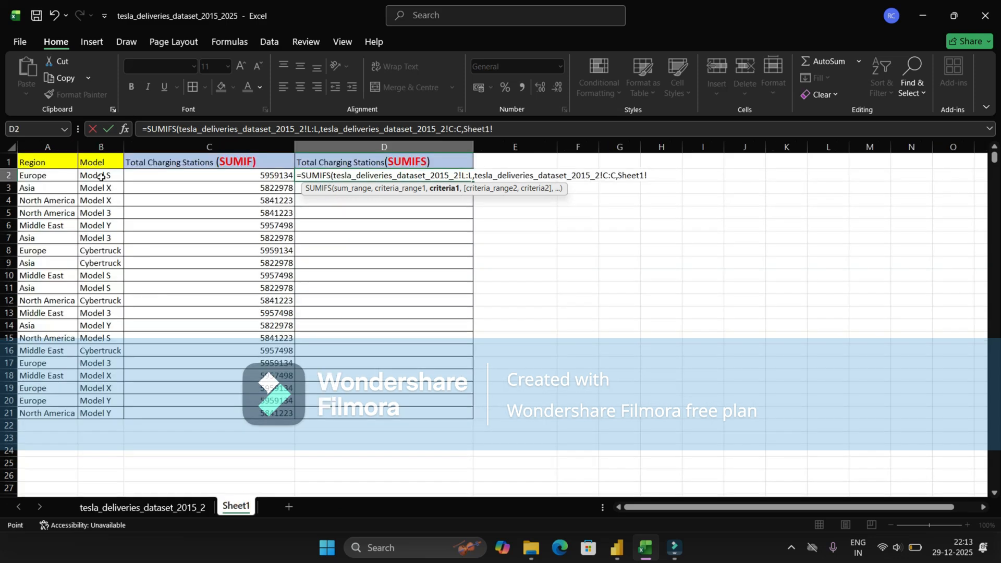
pyautogui.click(59, 148)
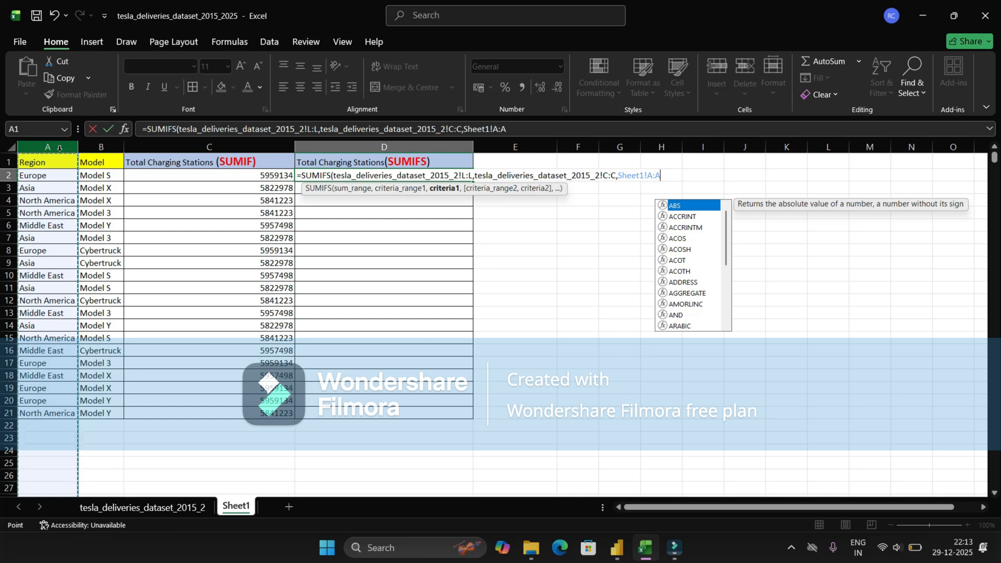
pyautogui.write(',')
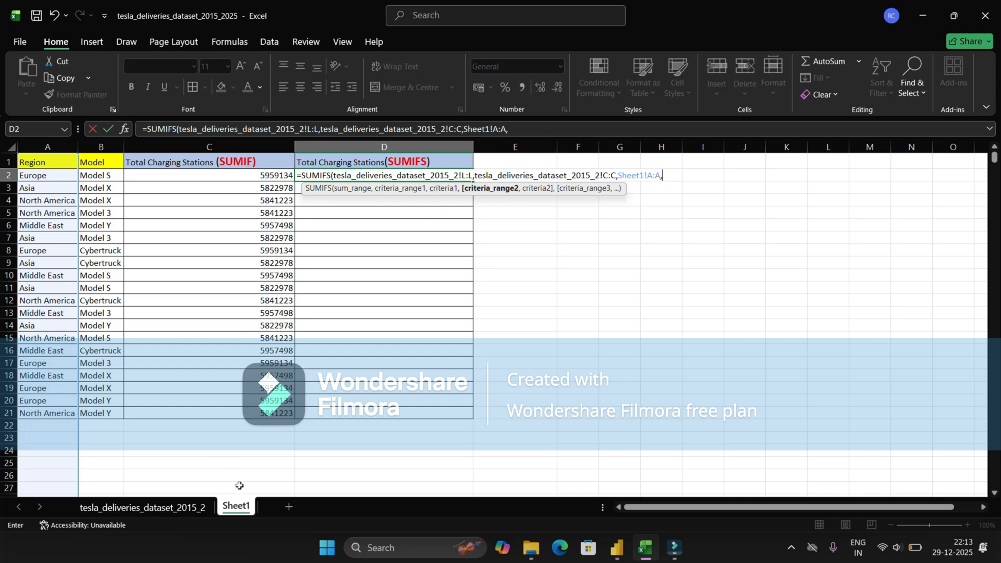
pyautogui.click(196, 506)
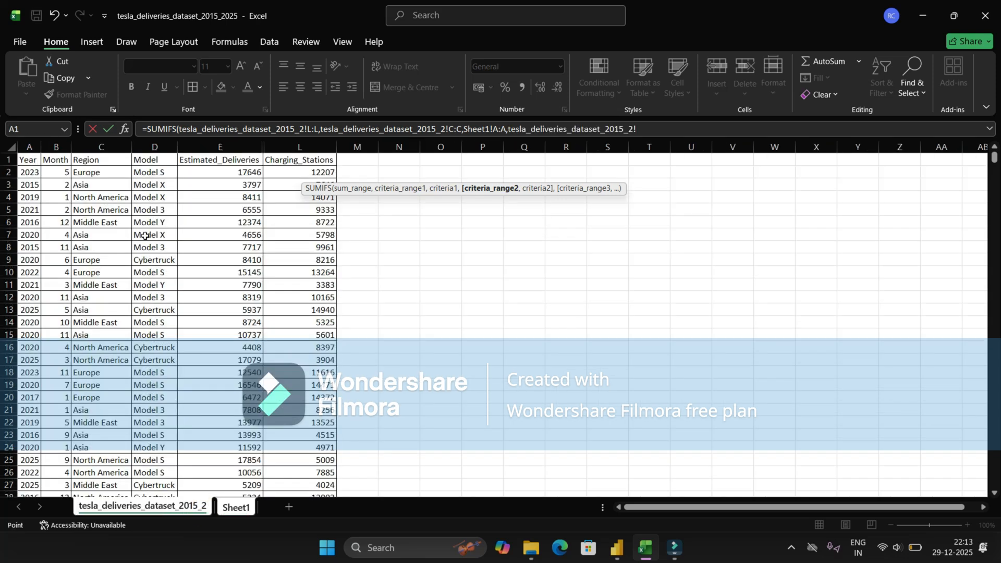
pyautogui.click(152, 147)
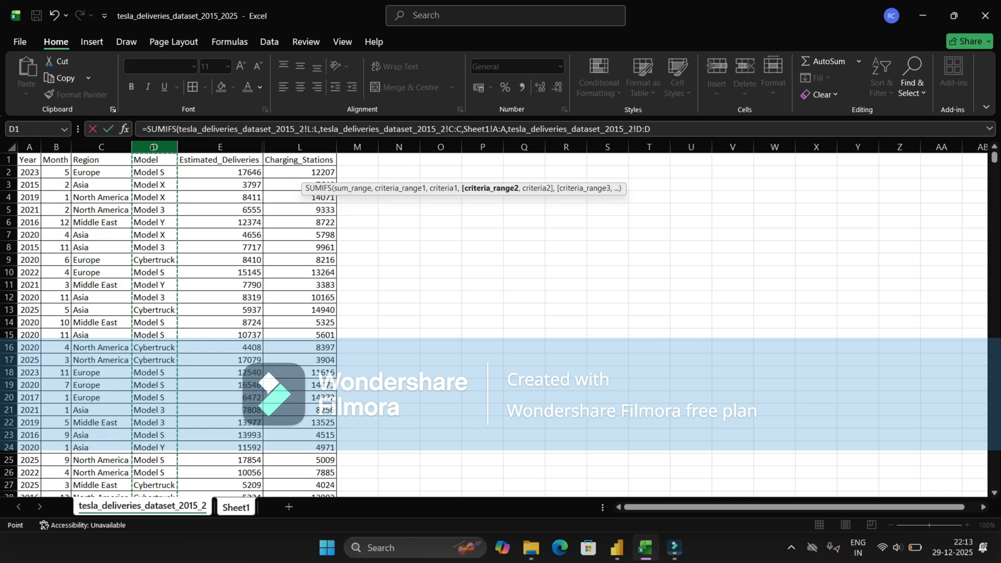
pyautogui.write(',')
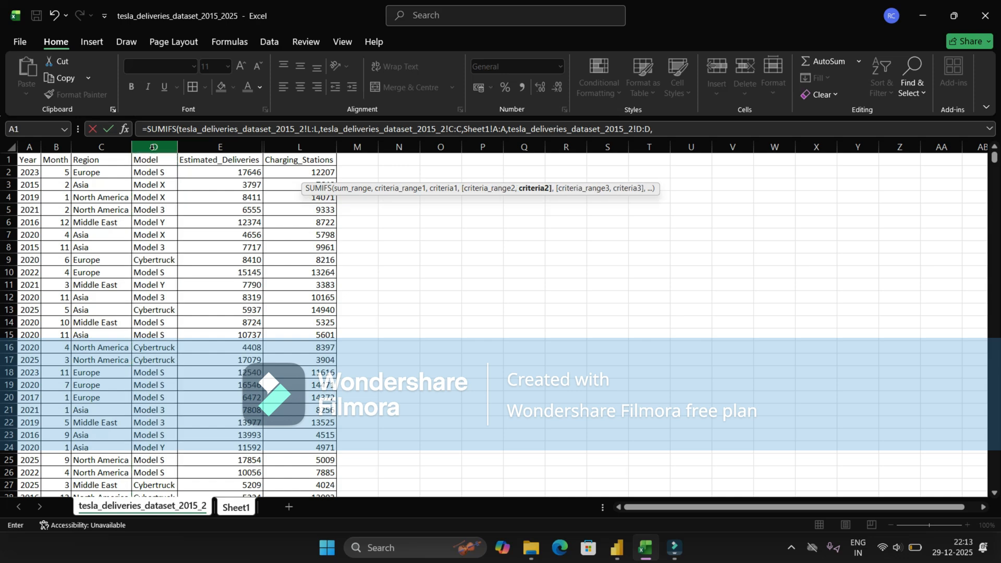
pyautogui.click(235, 506)
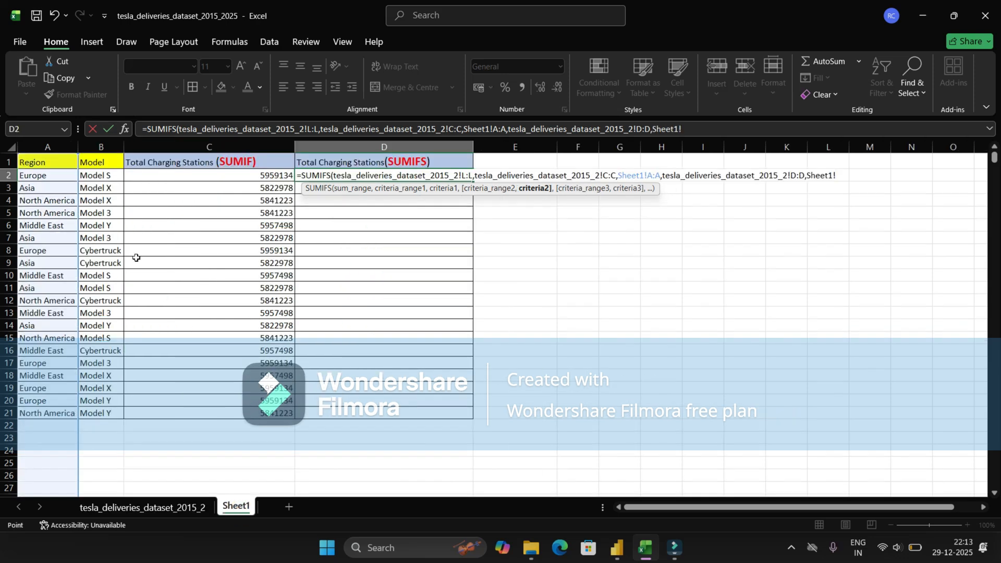
pyautogui.click(100, 146)
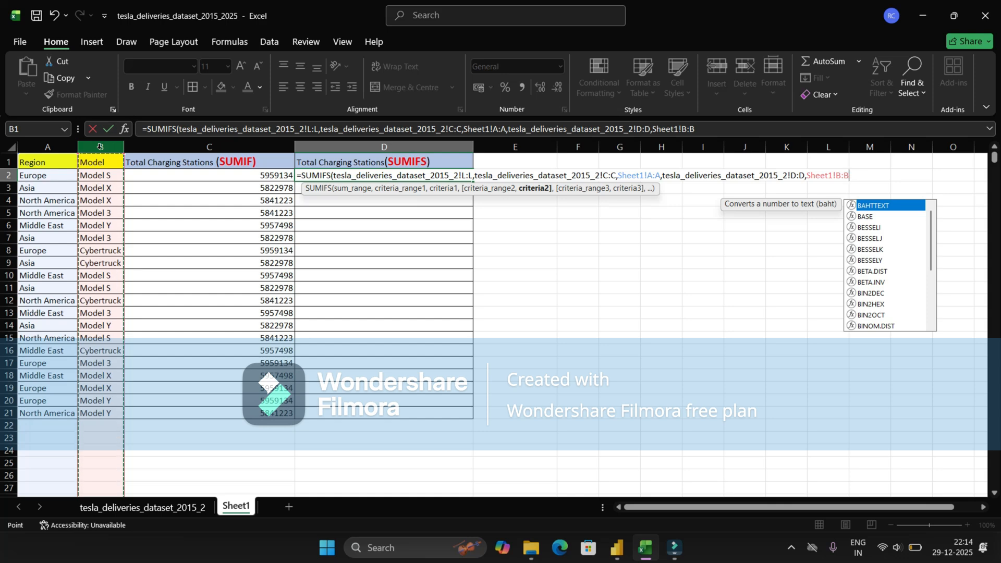
pyautogui.write(')')
pyautogui.press('Return')
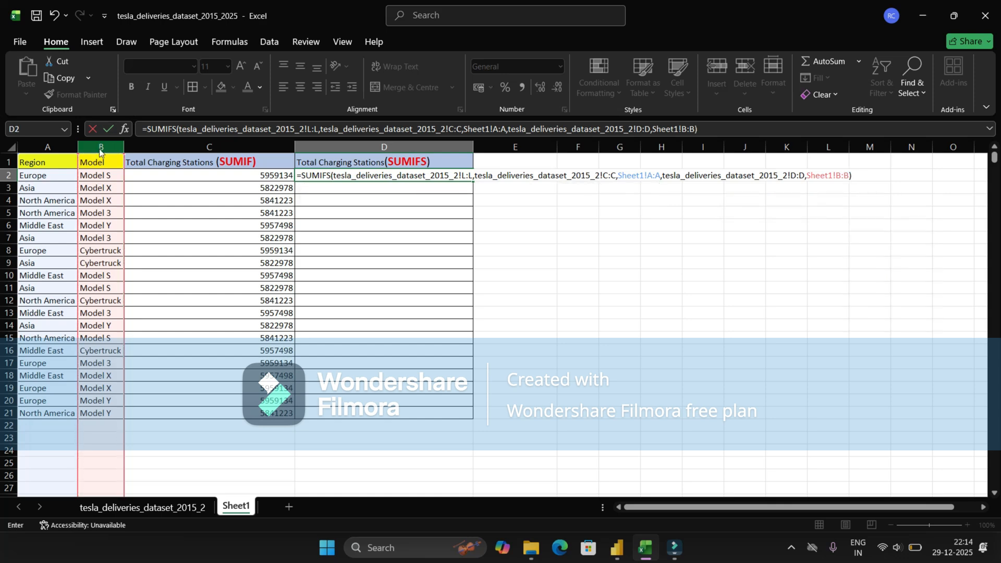
# Step: Keep the SUMIFS formula and paste it down D2:D21, from 1208501 to 1193390
pyautogui.press('Return')
pyautogui.press('Up')
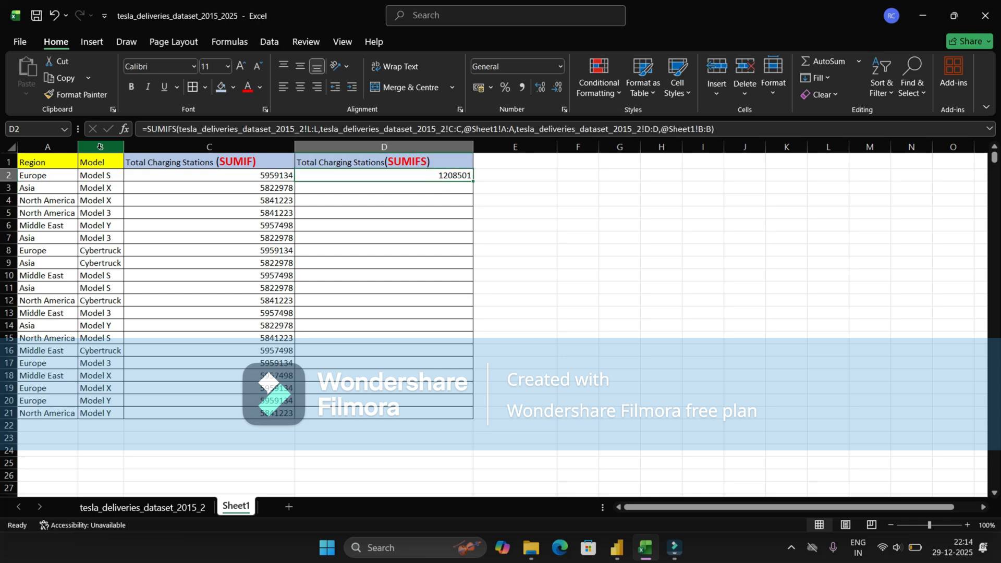
pyautogui.hotkey('ctrl', 'c')
pyautogui.press('Left')
pyautogui.hotkey('ctrl', 'Down')
pyautogui.press('Right')
pyautogui.hotkey('ctrl', 'v')
pyautogui.hotkey('ctrl', 'c')
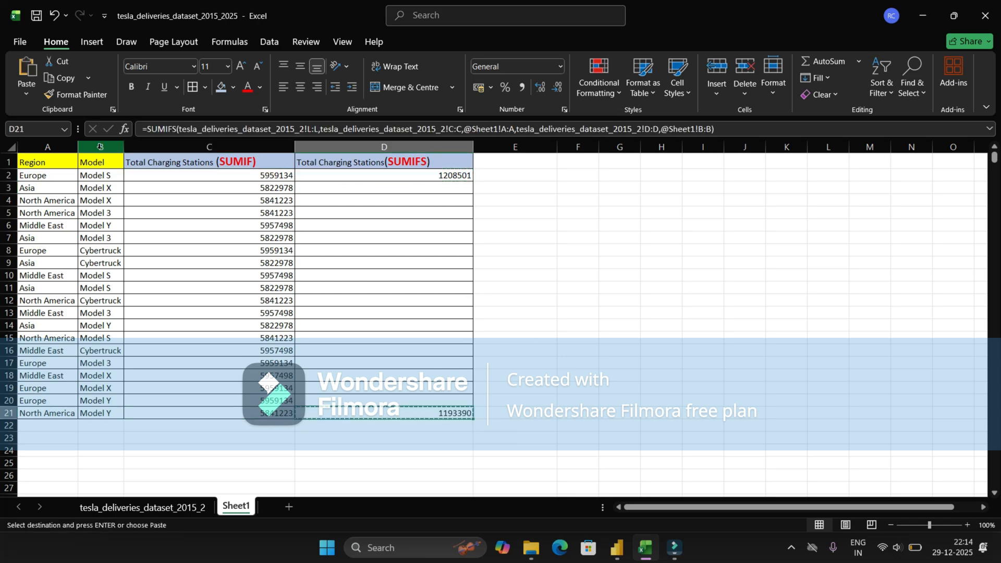
pyautogui.hotkey('ctrl', 'shift', 'Up')
pyautogui.hotkey('ctrl', 'v')
# Step: Review the North America row's totals, copy its region name, and switch to the dataset sheet
pyautogui.hotkey('ctrl', 'Up')
pyautogui.press('Down')
pyautogui.press('Down')
pyautogui.press('Down')
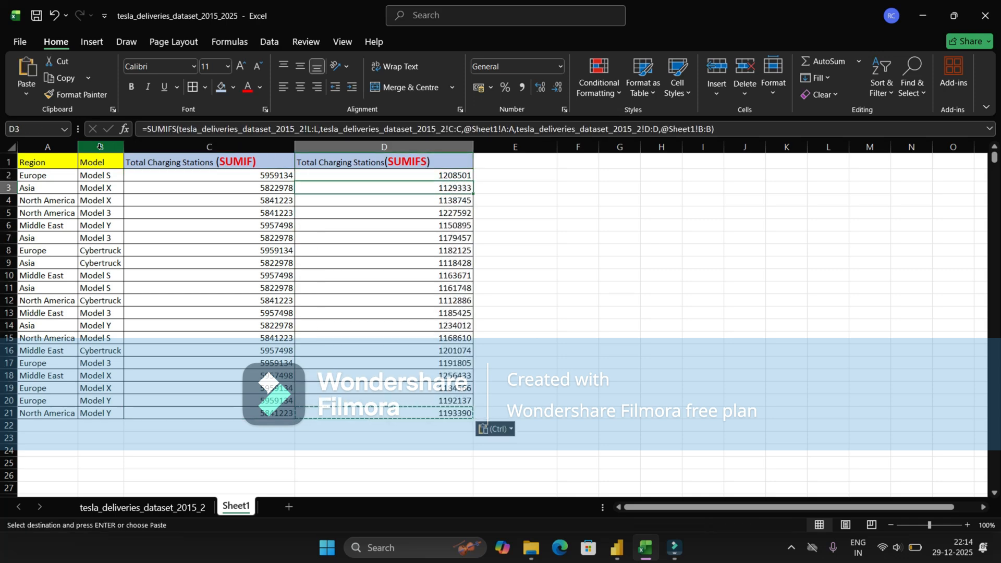
pyautogui.press('Left')
pyautogui.press('Left')
pyautogui.press('Left')
pyautogui.press('Right')
pyautogui.press('Right')
pyautogui.press('Right')
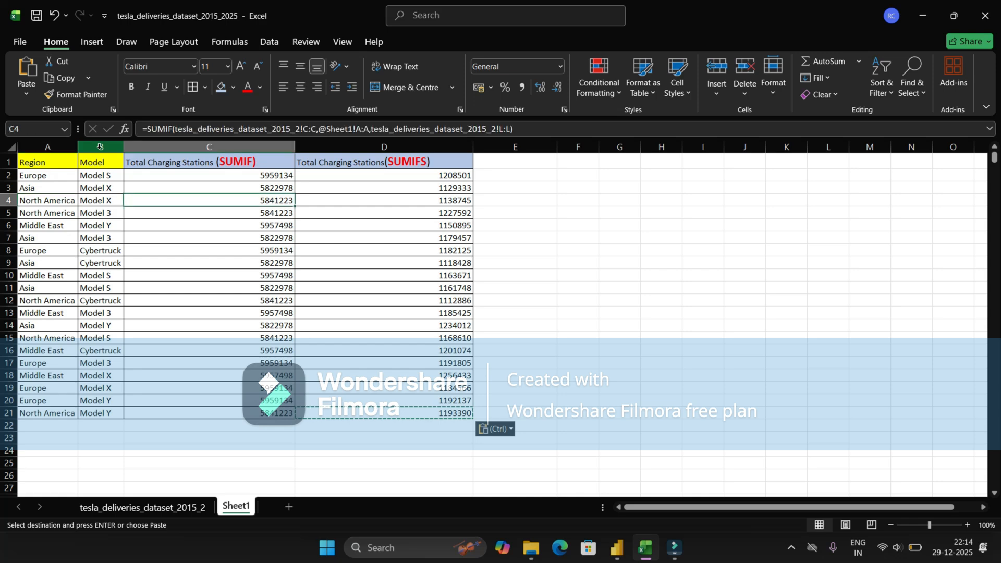
pyautogui.press('Left')
pyautogui.press('Left')
pyautogui.press('Left')
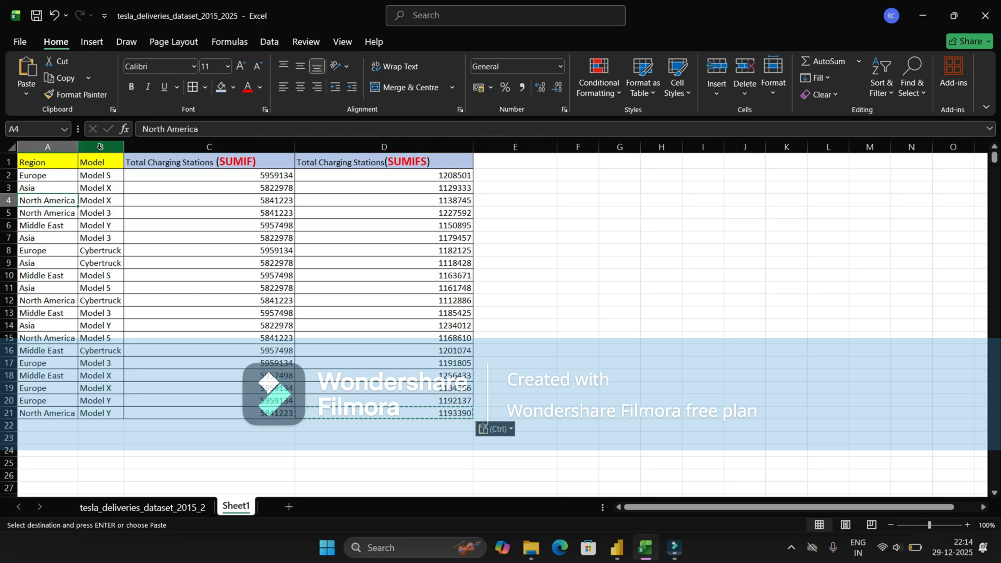
pyautogui.hotkey('ctrl', 'c')
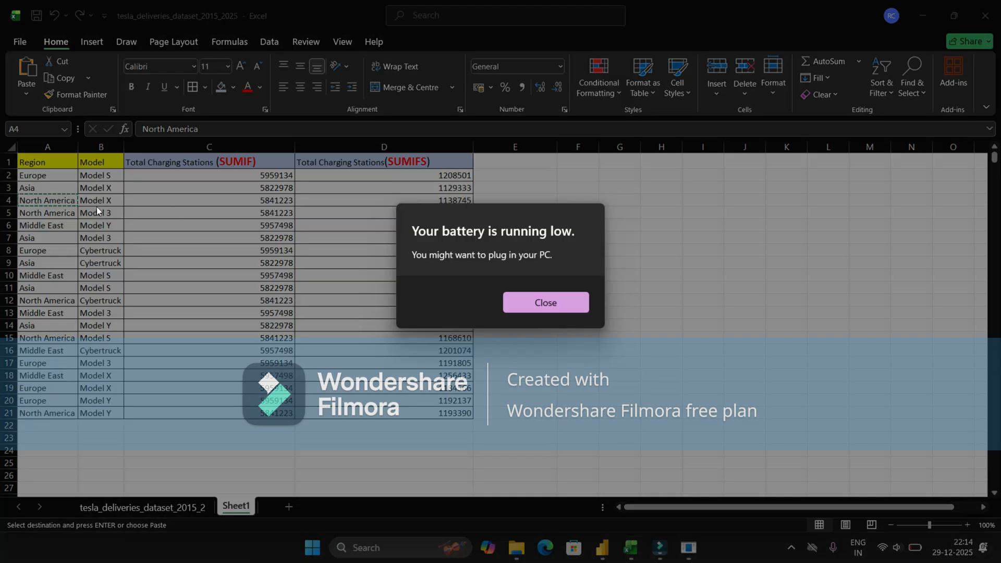
pyautogui.click(569, 300)
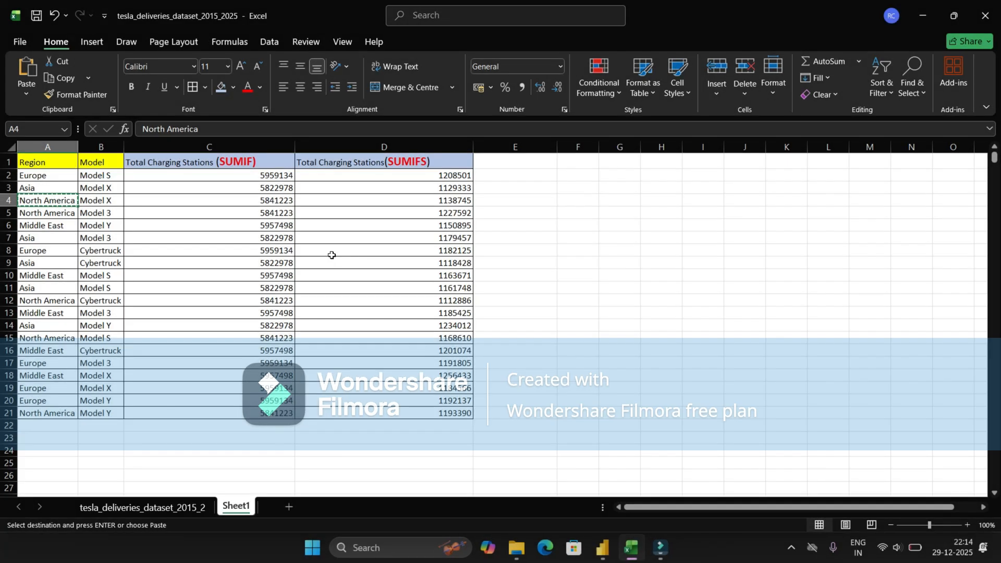
pyautogui.click(184, 506)
# Step: Turn on filters and limit the Region column to North America
pyautogui.click(86, 164)
pyautogui.hotkey('ctrl', 'shift', 'l')
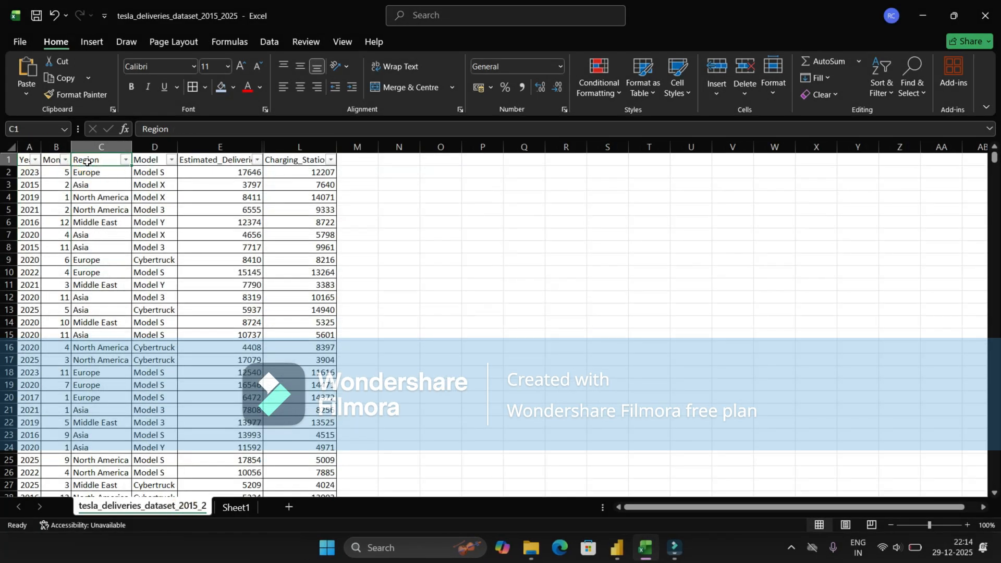
pyautogui.click(126, 160)
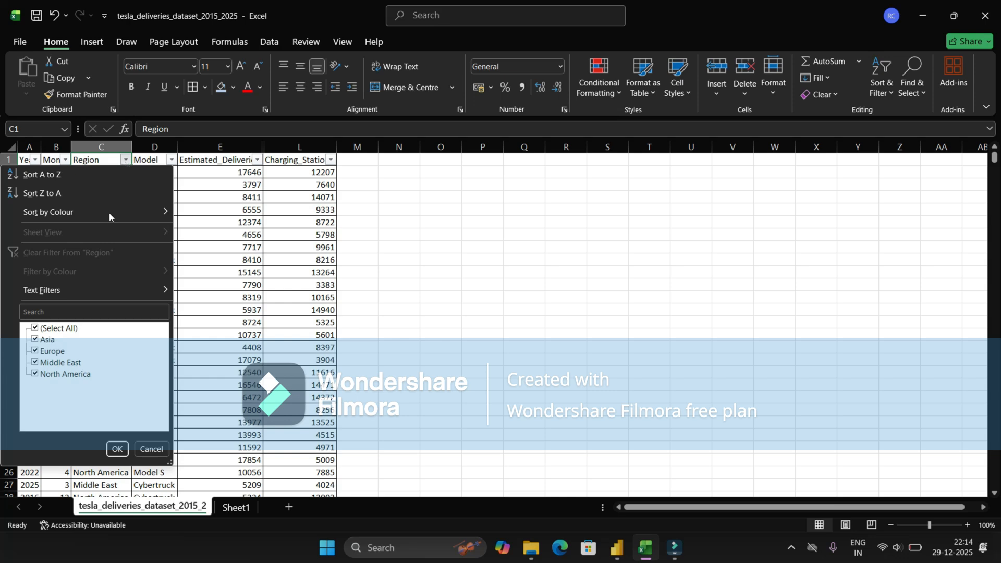
pyautogui.click(36, 328)
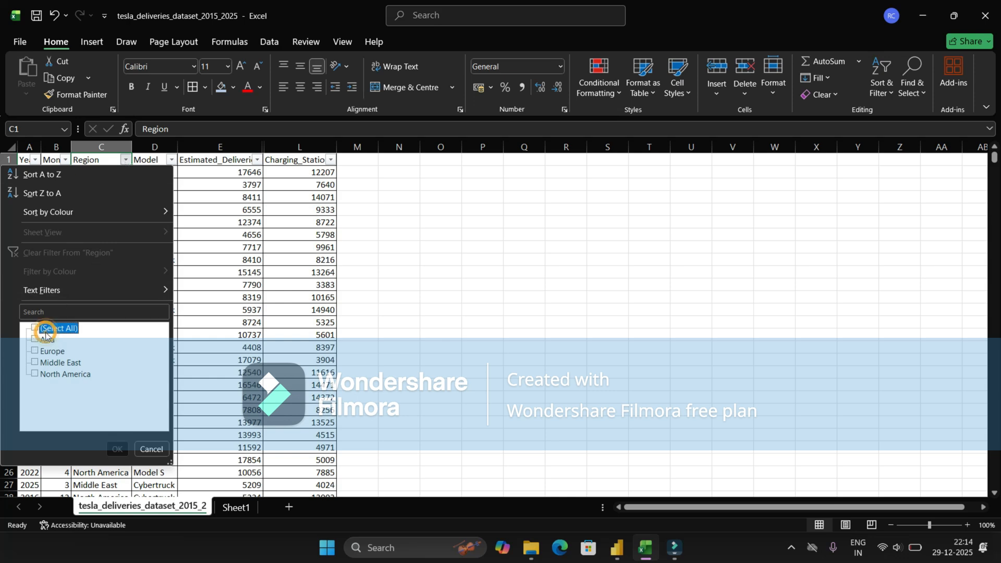
pyautogui.click(48, 373)
pyautogui.click(117, 449)
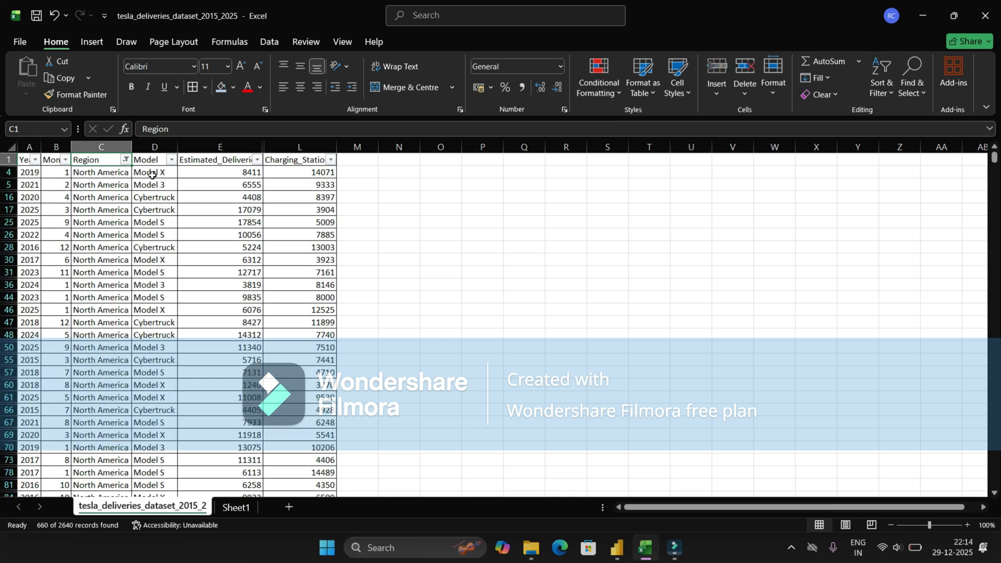
# Step: Filter Model to Model X and confirm the Charging_Stations sum is 1138745
pyautogui.click(166, 163)
pyautogui.click(170, 161)
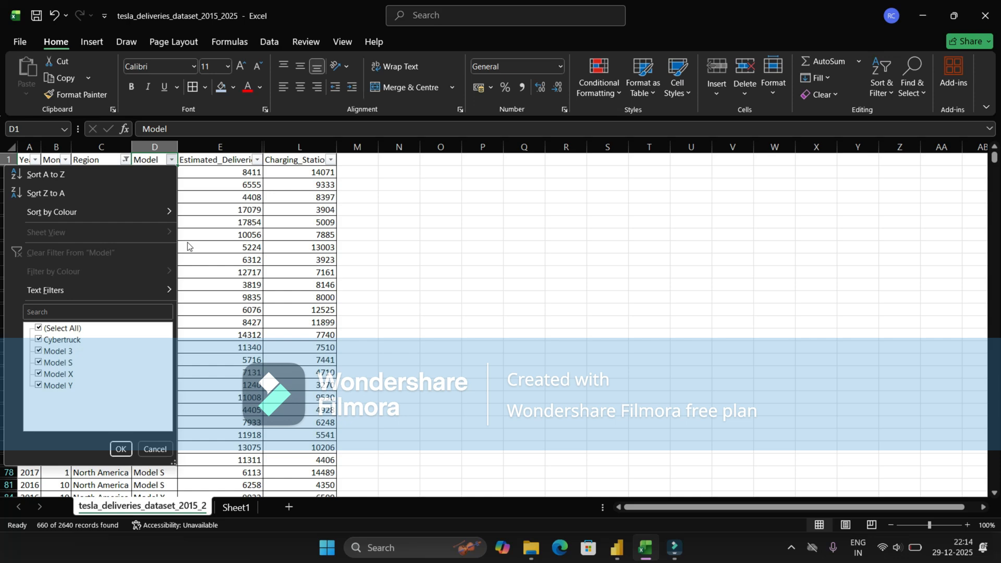
pyautogui.click(58, 327)
pyautogui.click(58, 374)
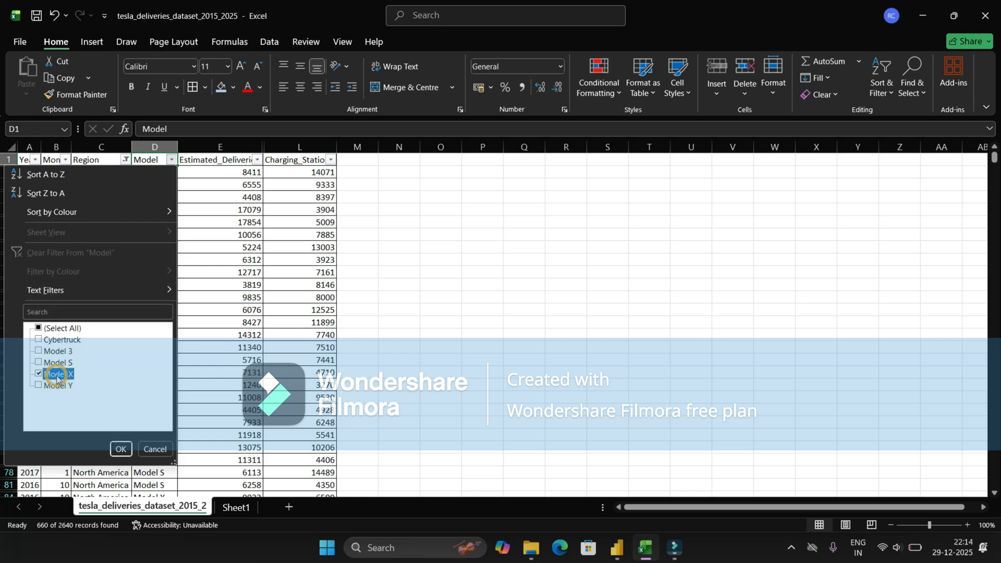
pyautogui.click(122, 450)
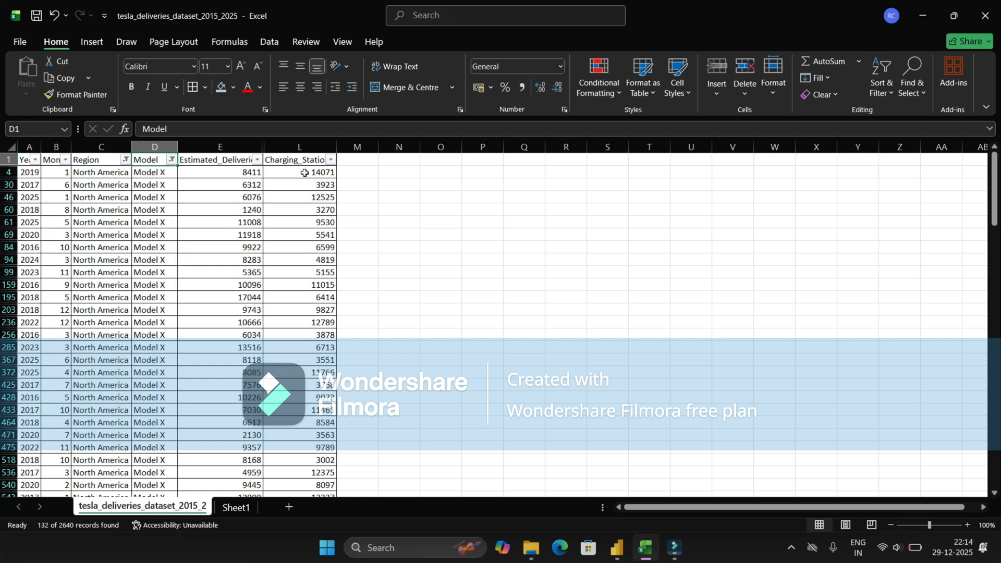
pyautogui.click(308, 171)
pyautogui.hotkey('ctrl', 'shift', 'Down')
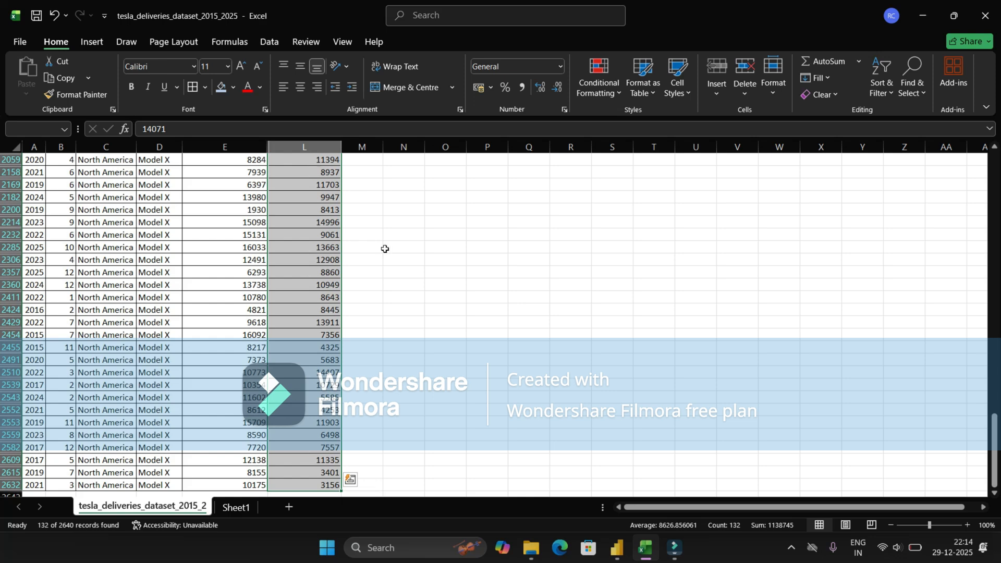
pyautogui.scroll(-2, 388, 303)
pyautogui.scroll(-3, 388, 304)
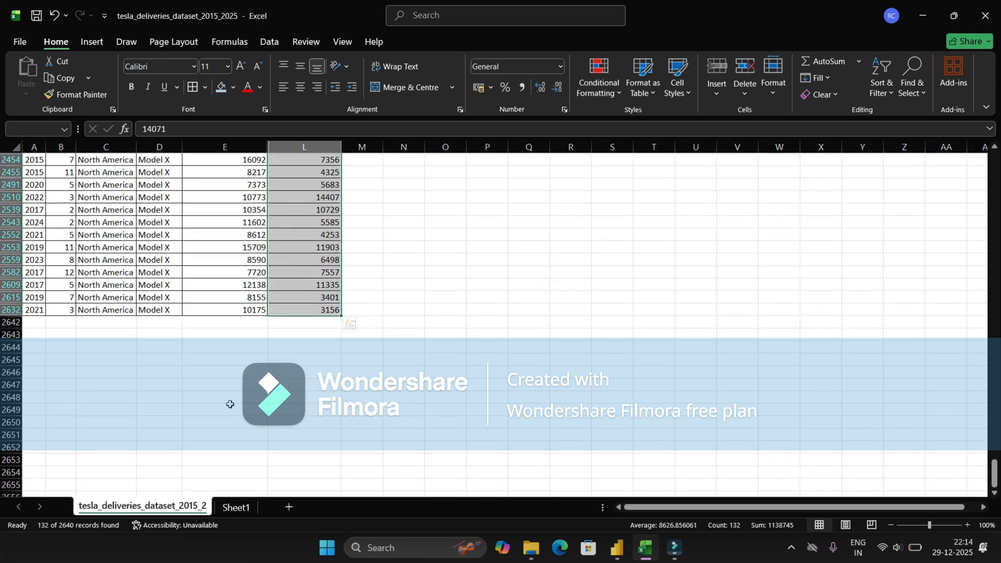
pyautogui.click(235, 507)
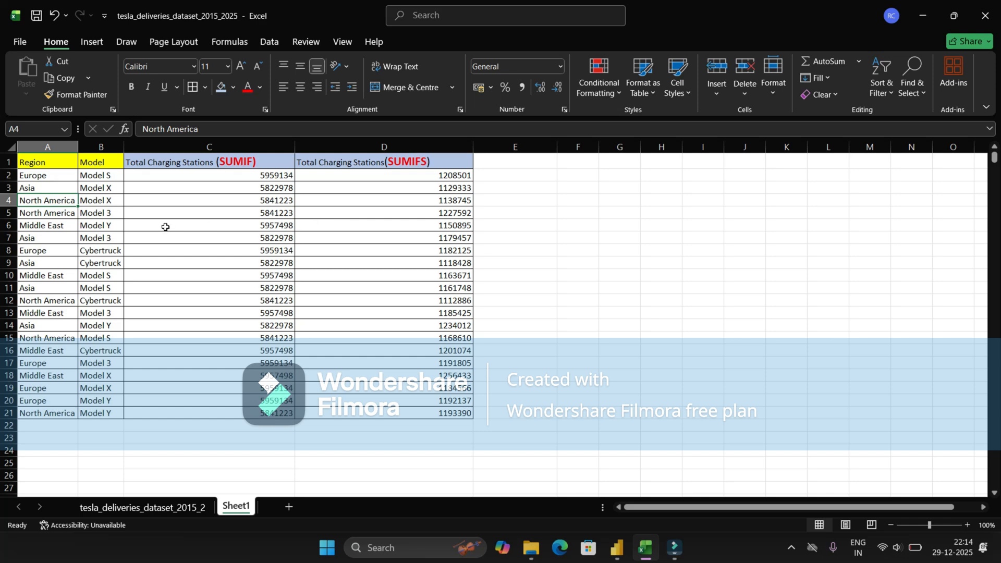
# Step: Compare D4's SUMIFS total with 1138745, then inspect Asia's SUMIF formula in C11
pyautogui.press('Right')
pyautogui.press('Right')
pyautogui.press('Right')
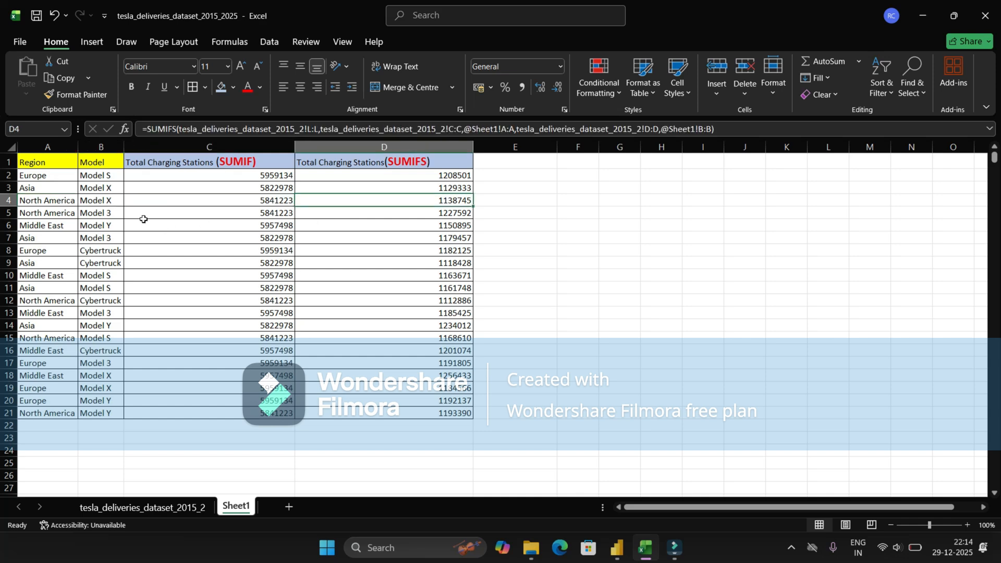
pyautogui.keyDown('ctrl'); pyautogui.scroll(1, 413, 198); pyautogui.keyUp('ctrl')
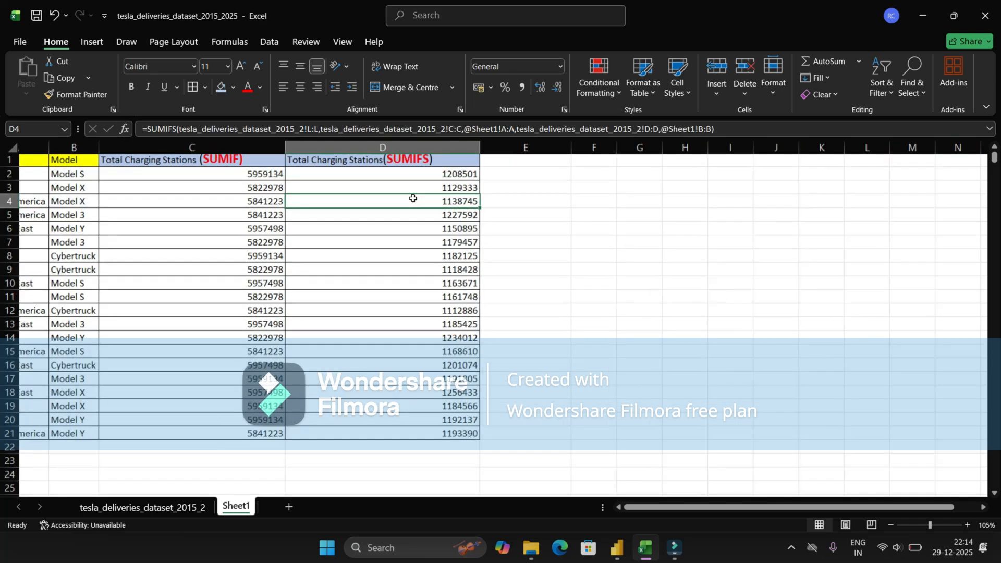
pyautogui.keyDown('ctrl'); pyautogui.scroll(1, 414, 198); pyautogui.keyUp('ctrl')
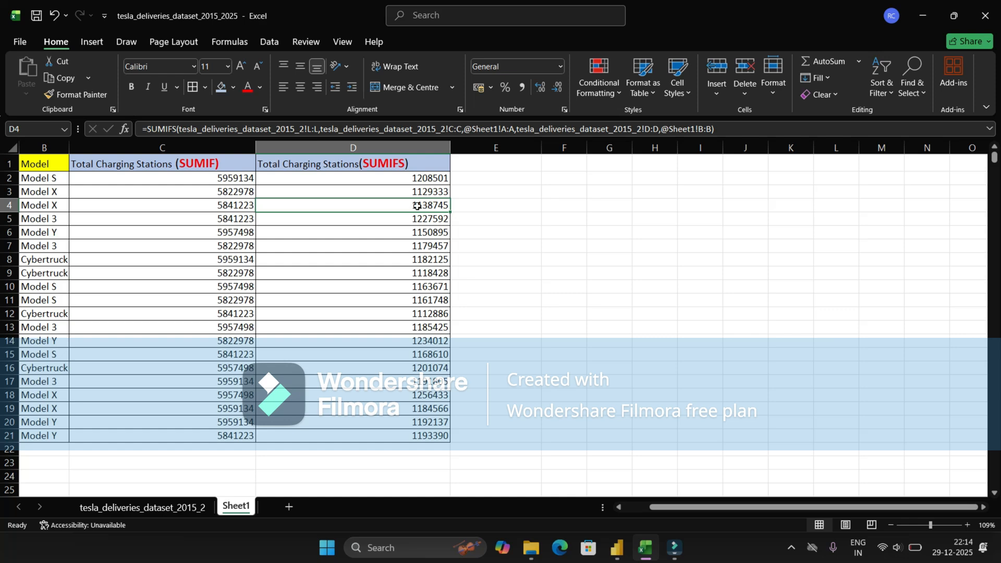
pyautogui.hscroll(-1, 414, 206)
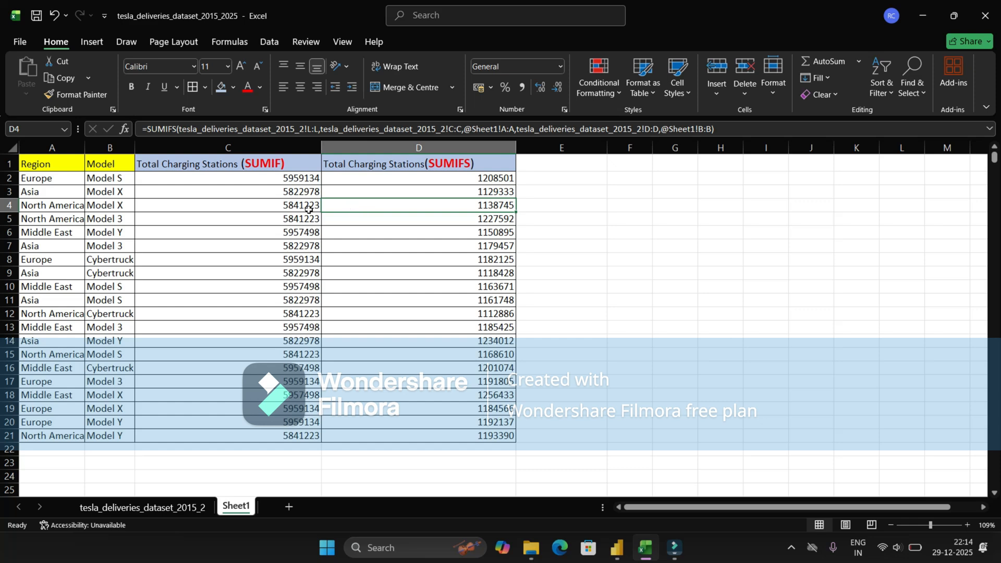
pyautogui.click(283, 305)
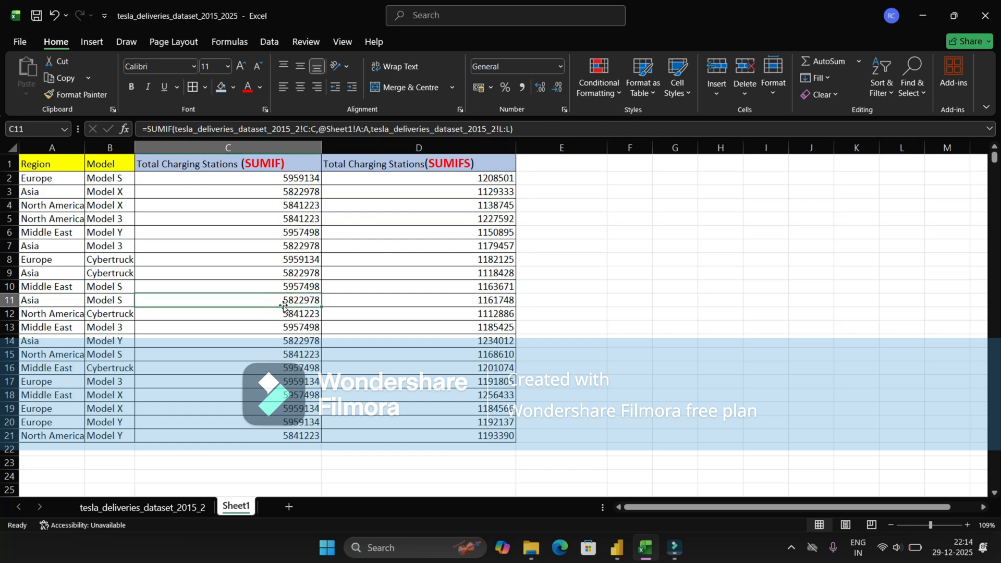
pyautogui.click(63, 301)
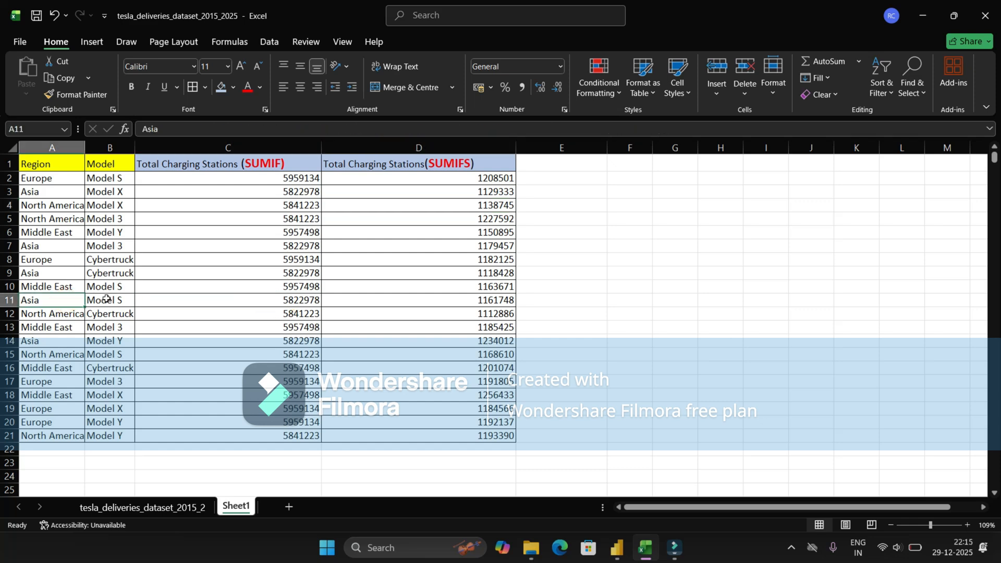
pyautogui.click(201, 301)
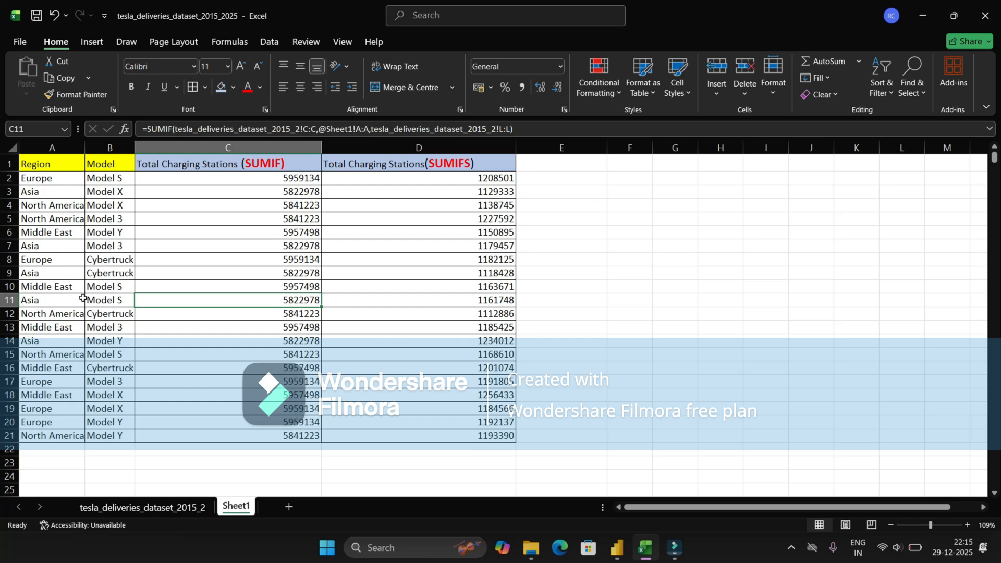
pyautogui.click(59, 300)
# Step: Reset the delivery data filters and limit the Region column to Asia only
pyautogui.click(189, 507)
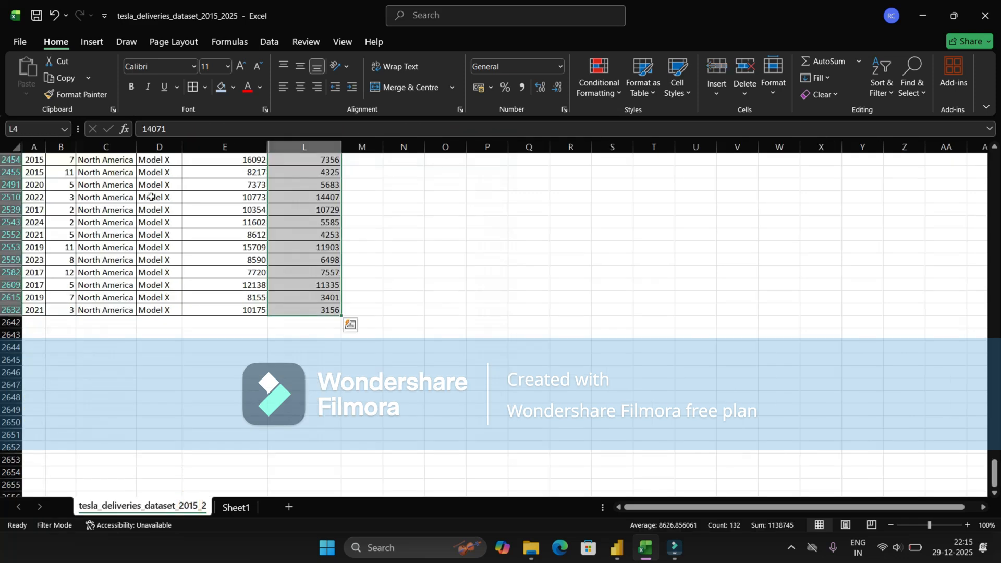
pyautogui.click(129, 180)
pyautogui.hotkey('ctrl', 'Up')
pyautogui.hotkey('ctrl', 'shift', 'l')
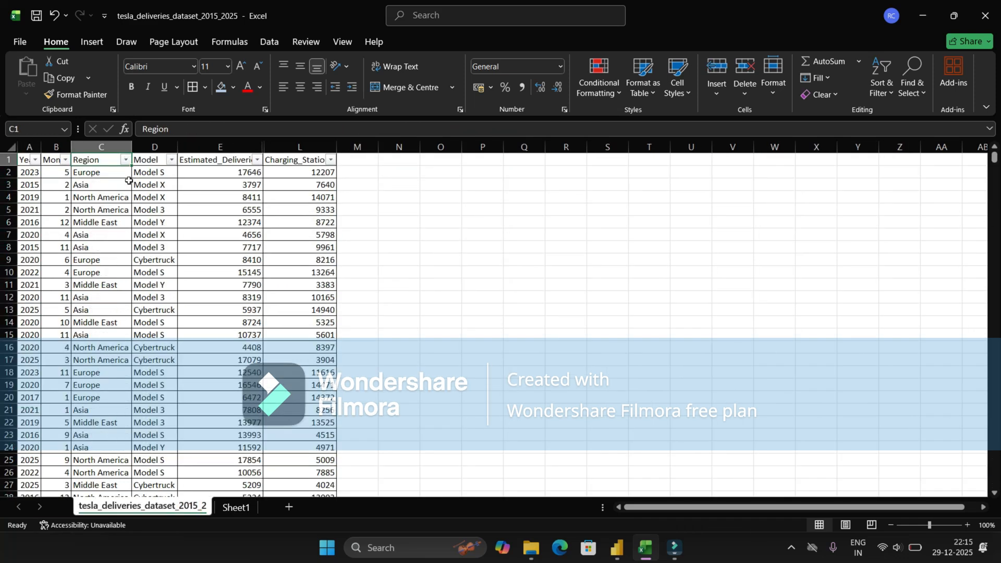
pyautogui.click(126, 160)
pyautogui.click(35, 327)
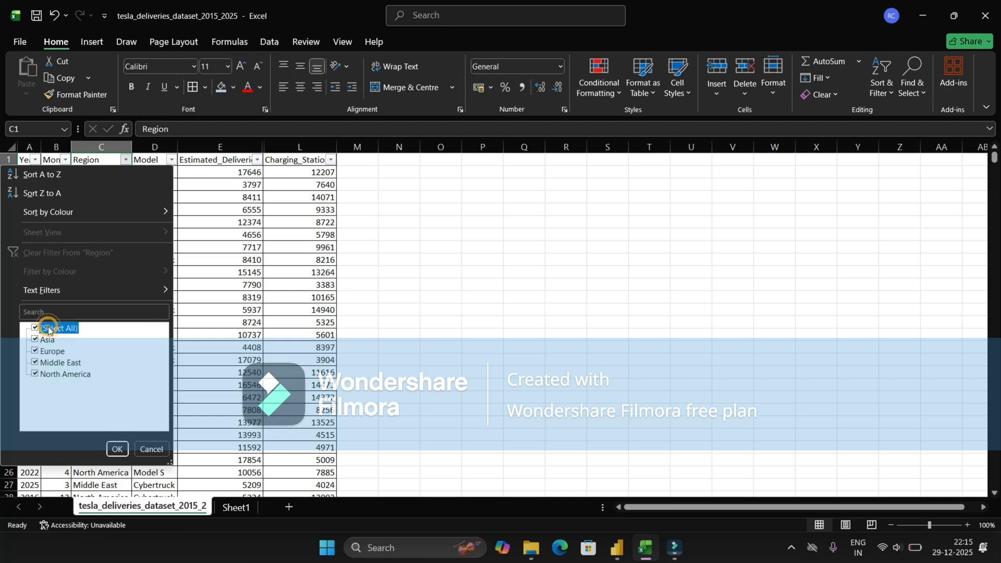
pyautogui.click(35, 339)
pyautogui.click(117, 449)
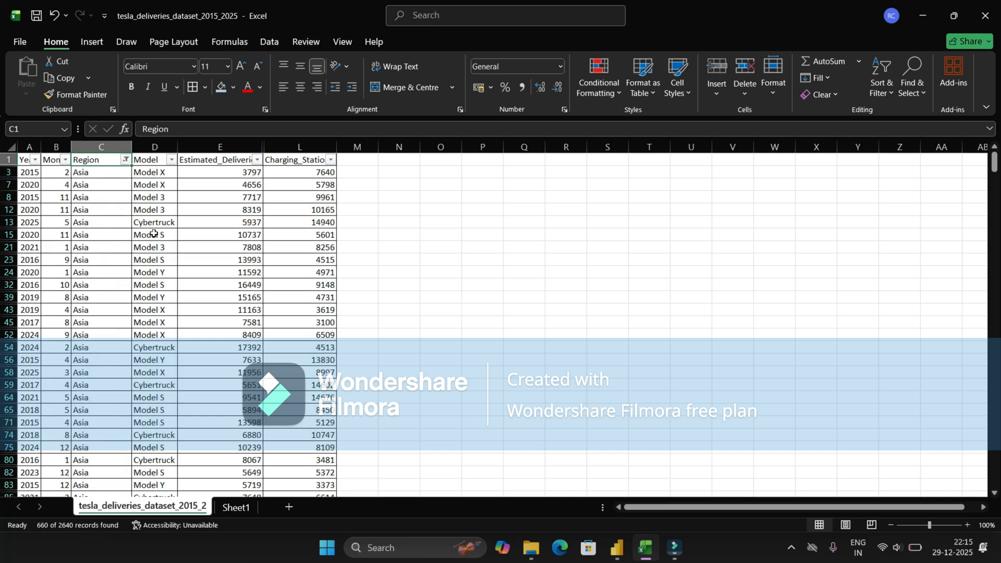
# Step: Confirm the Charging_Stations sum of 5822978 matches the Asia SUMIF total in C11
pyautogui.click(309, 142)
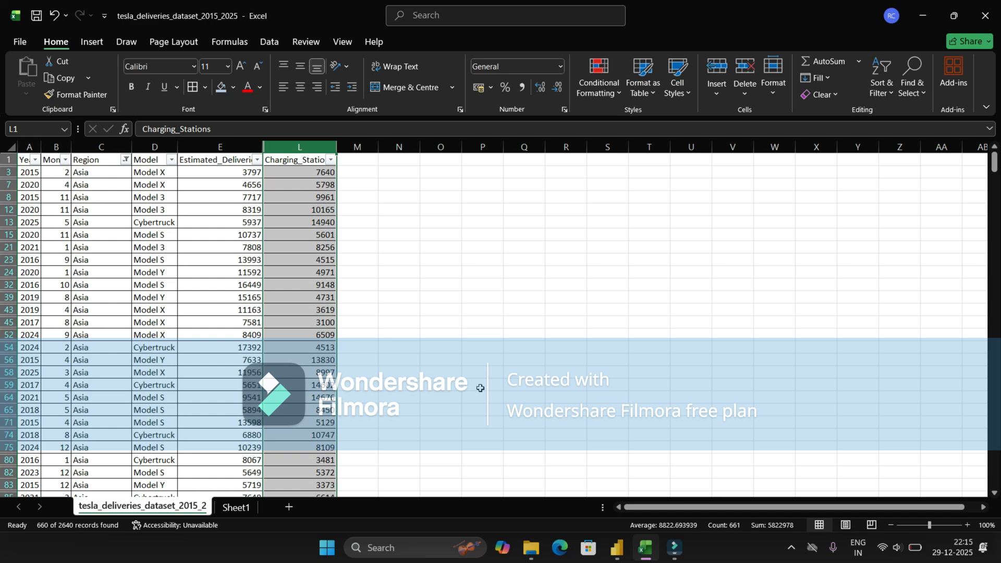
pyautogui.click(244, 509)
pyautogui.click(182, 297)
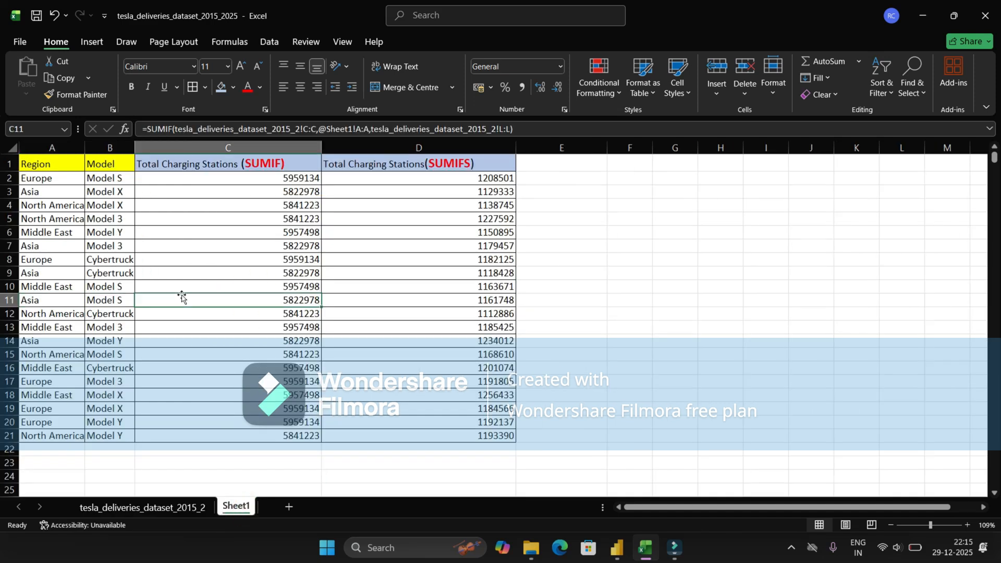